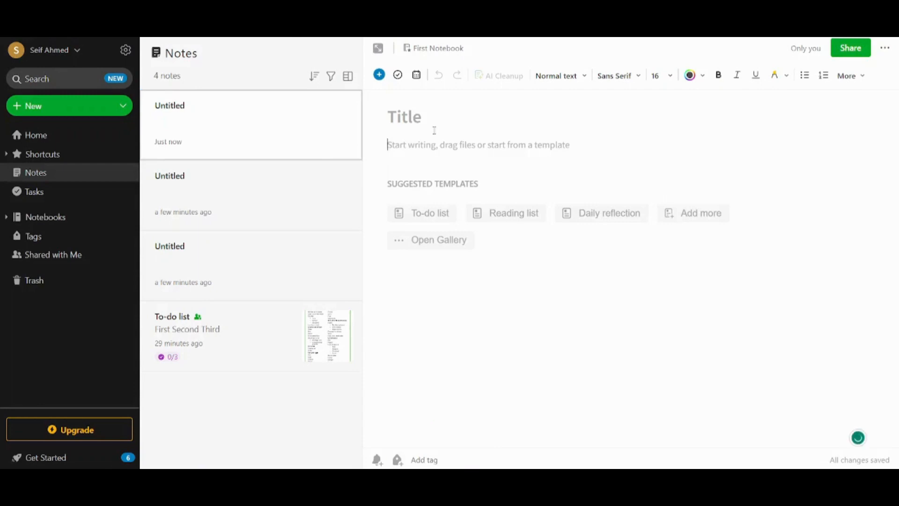
Expand the new note, title it "My Daily Routine" and apply the To-do list template
left_click(378, 48)
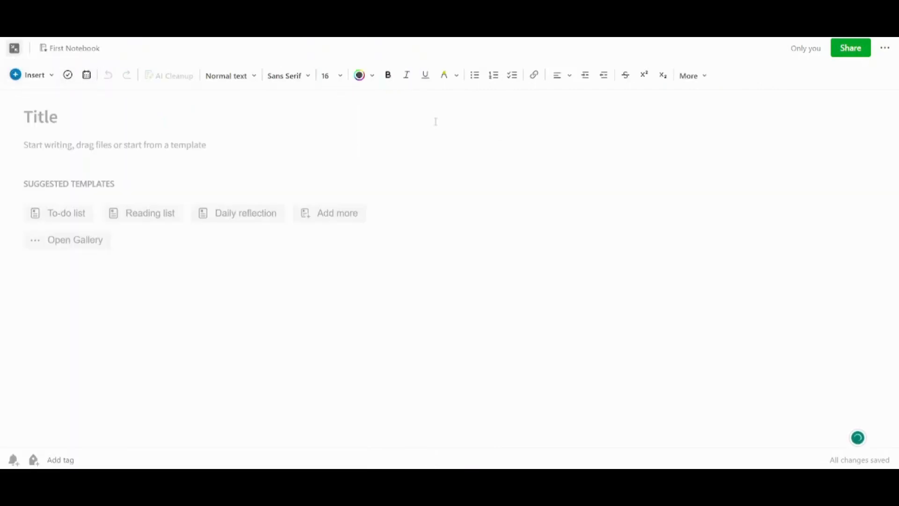
left_click(94, 125)
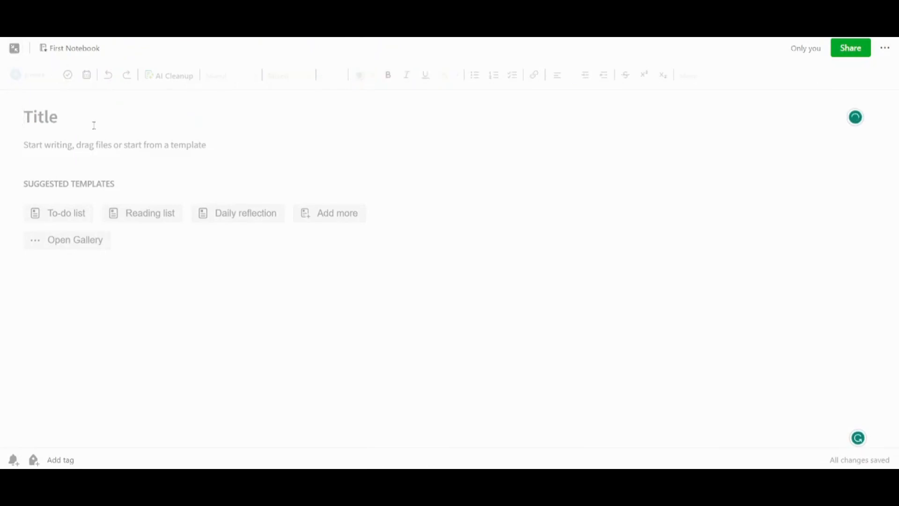
type("My Daily R")
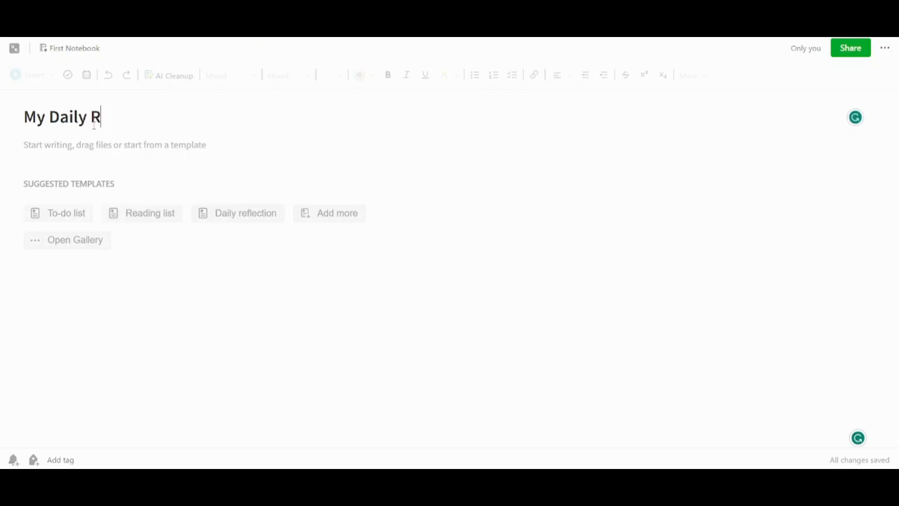
type("outine")
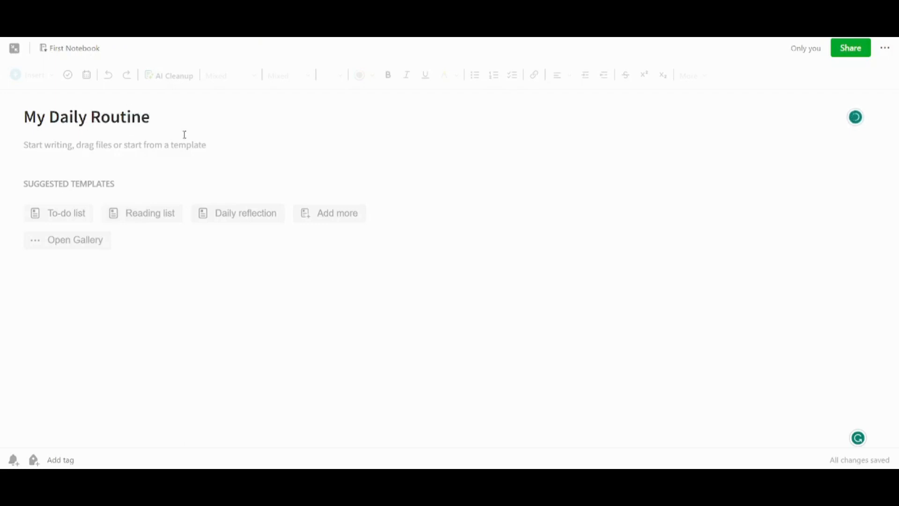
key("Return")
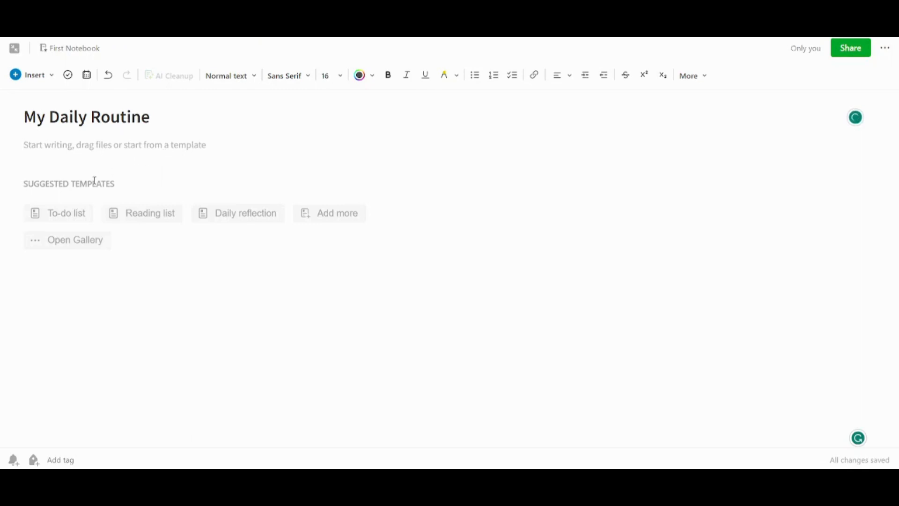
mouse_move(77, 214)
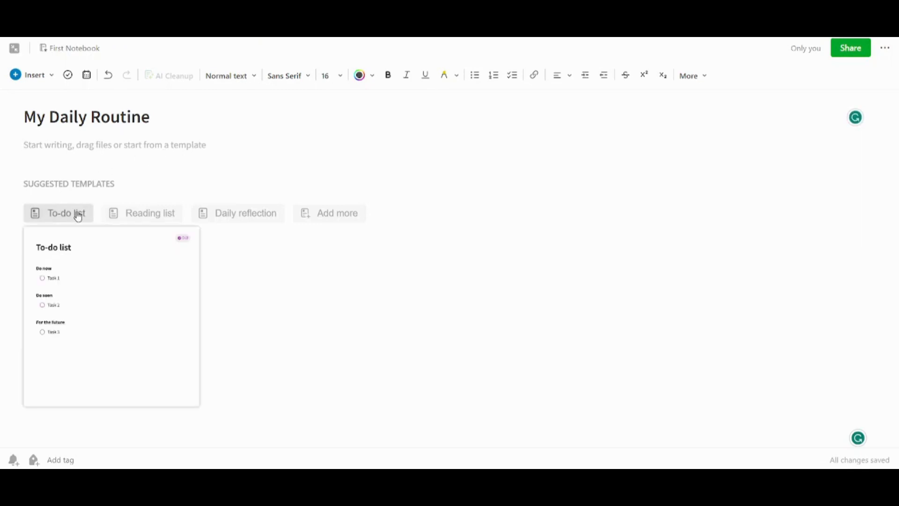
left_click(77, 214)
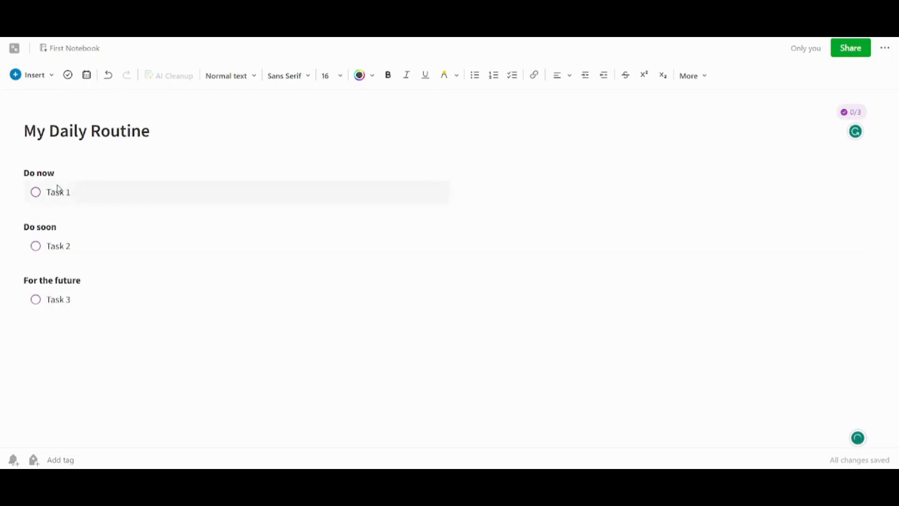
Replace the "Do now" heading with "First Task"
left_click(35, 170)
left_click(56, 173)
left_click_drag(64, 173, 29, 175)
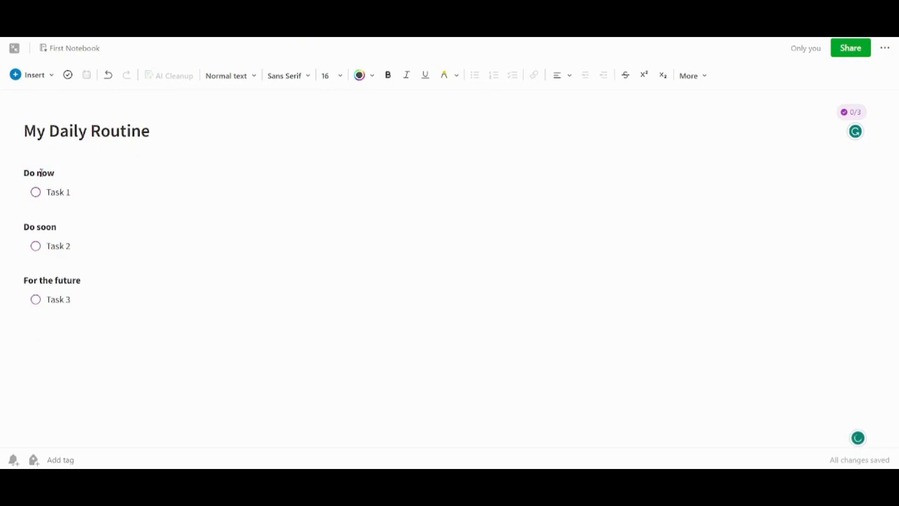
double_click(41, 173)
key("BackSpace")
key("BackSpace")
key("BackSpace")
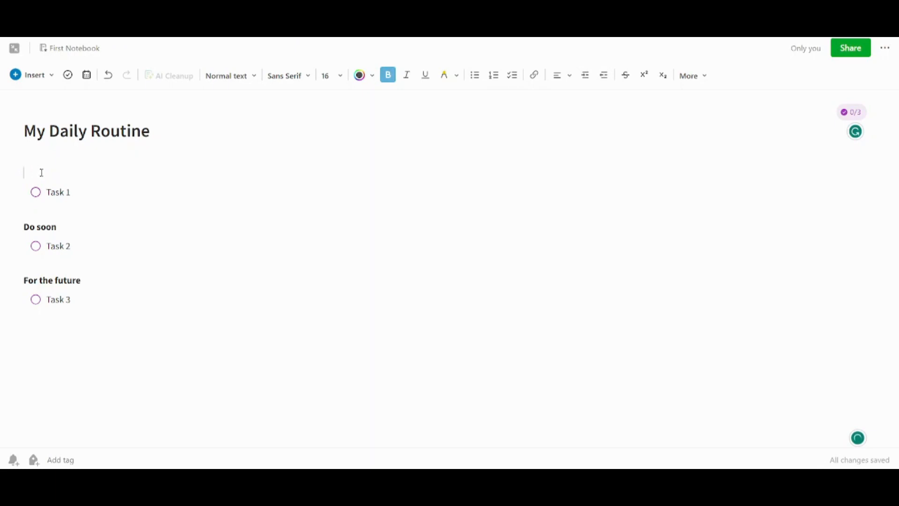
type("First Task")
Replace the "Do soon" heading with "Second Task"
left_click(57, 226)
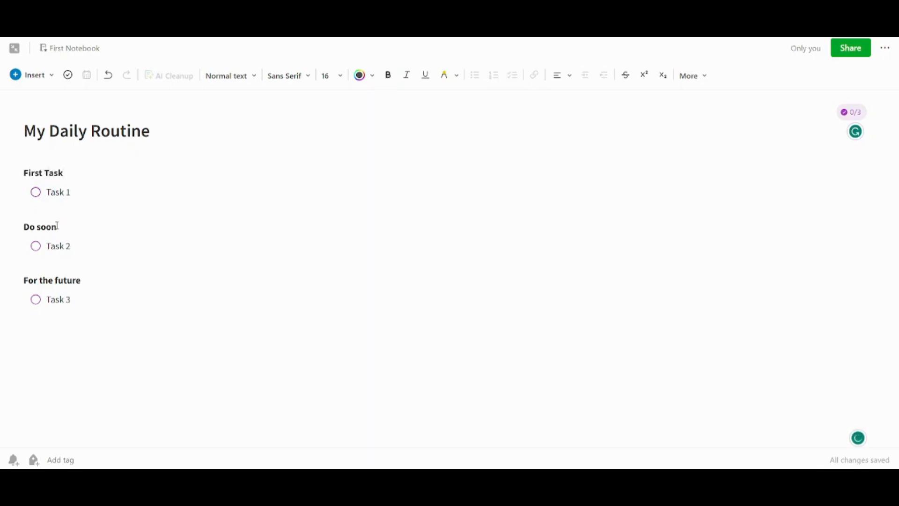
left_click(57, 226)
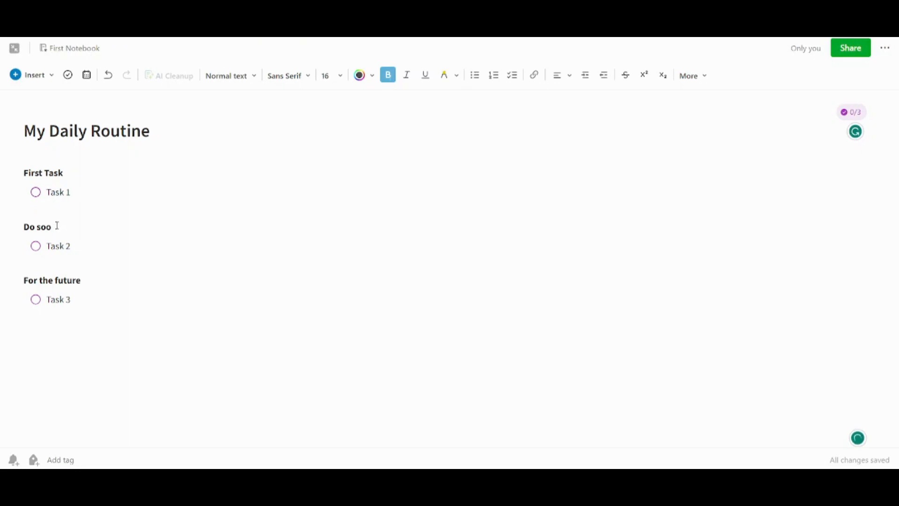
key("BackSpace")
type("Second Task")
Replace the "For the future" heading with "Third Task"
left_click(83, 281)
key("BackSpace")
key("BackSpace")
key("BackSpace")
key("BackSpace")
key("BackSpace")
key("BackSpace")
key("BackSpace")
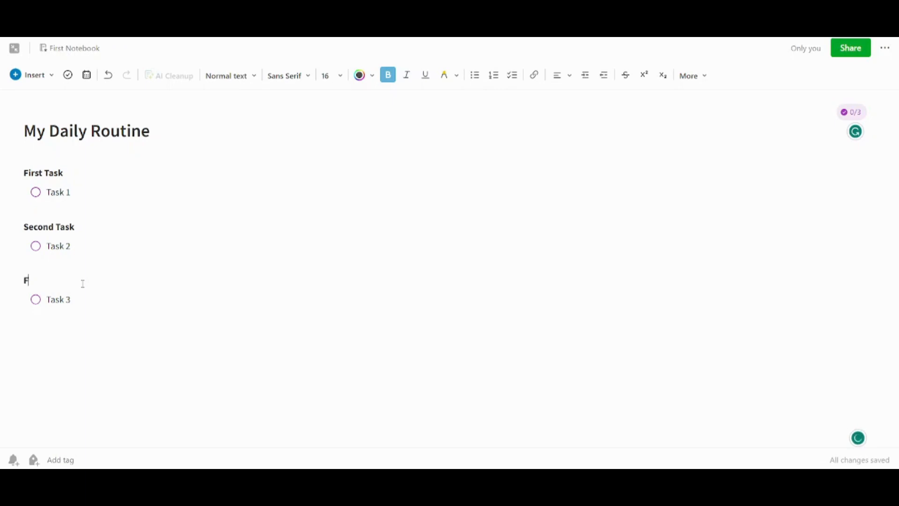
type("THird")
key("BackSpace")
type("hird Task")
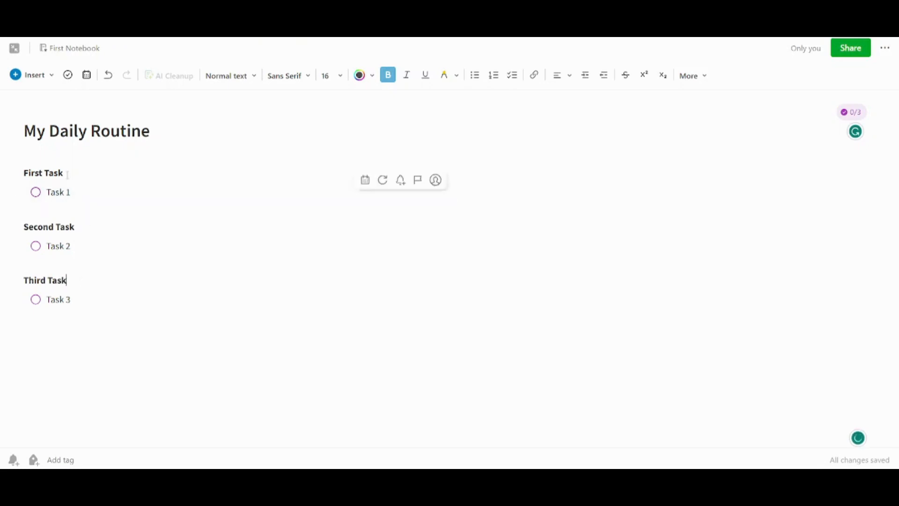
Change the text color of the "First Task" heading to red
left_click_drag(66, 173, 23, 171)
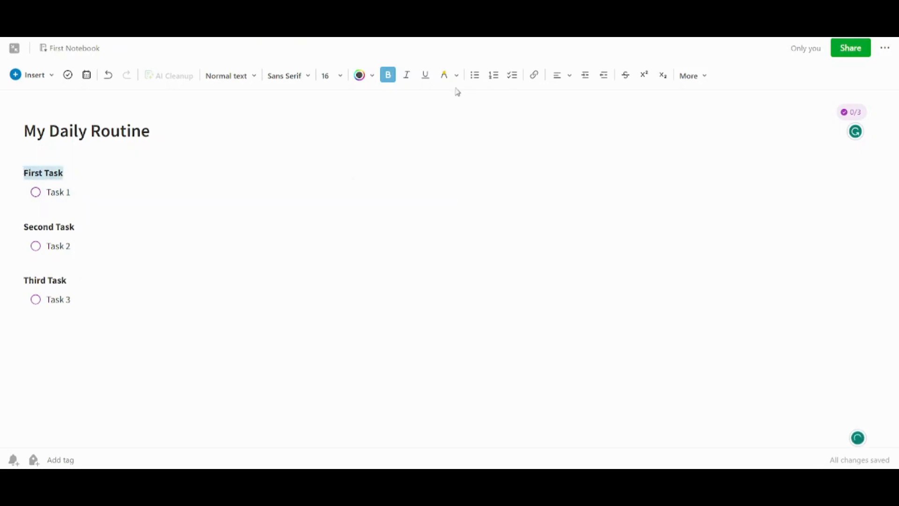
left_click(372, 76)
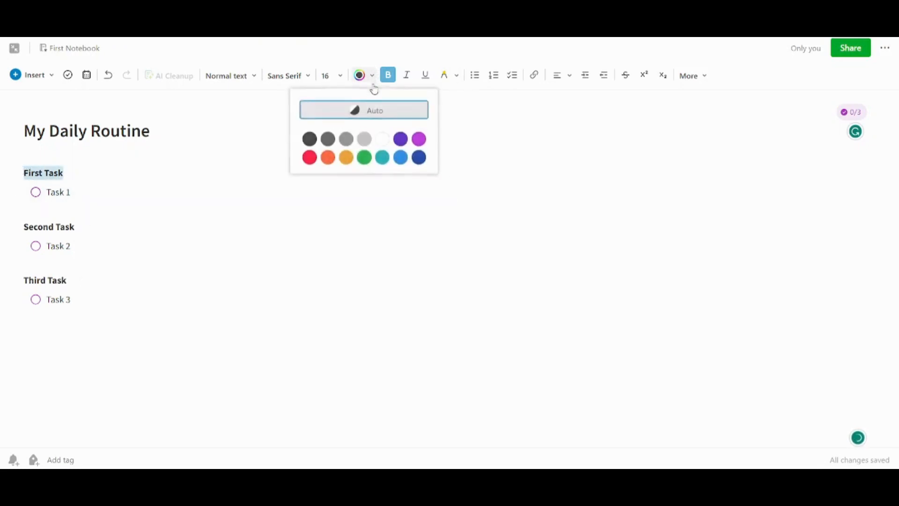
left_click(310, 157)
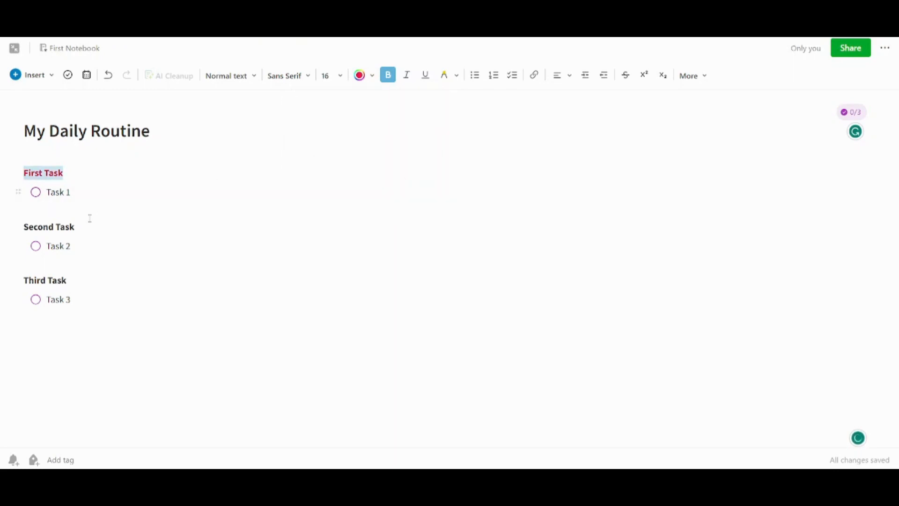
Change the text color of the "Second Task" heading to orange
left_click_drag(82, 226, 25, 224)
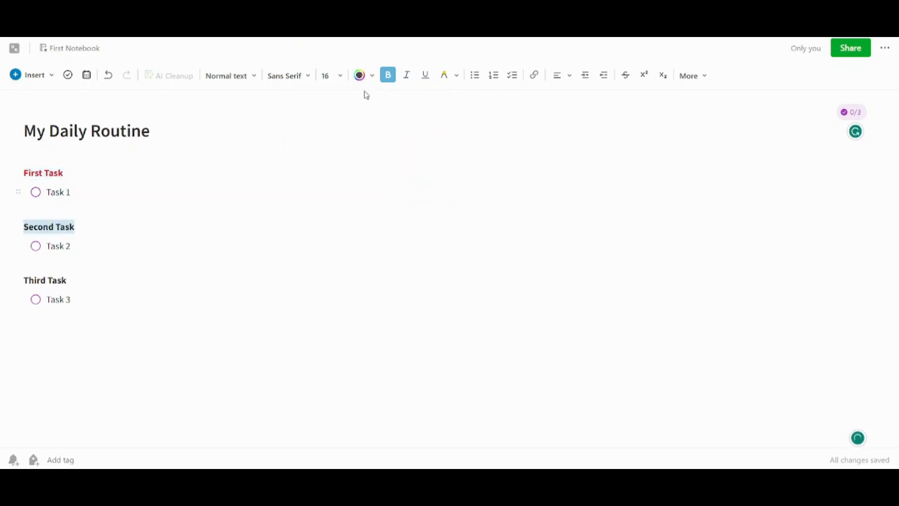
left_click(369, 77)
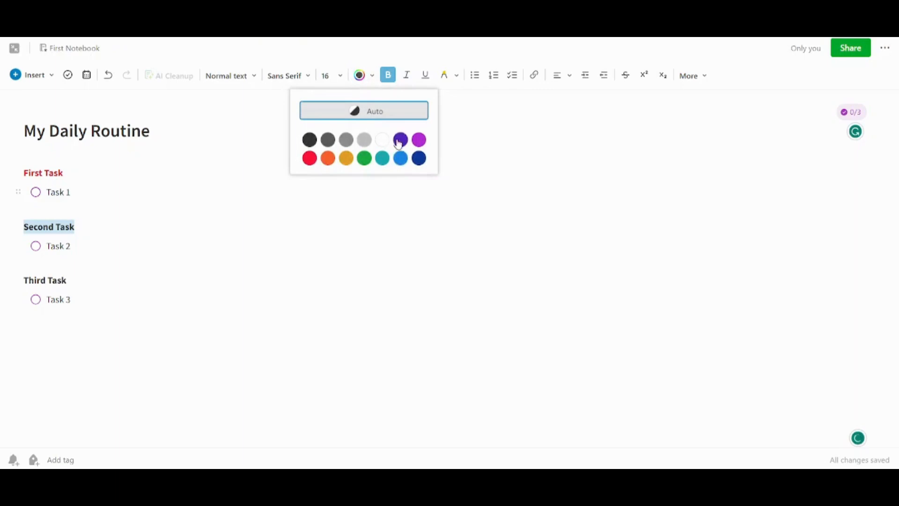
left_click(327, 160)
Change the text color of the "Third Task" heading to yellow
left_click_drag(75, 280, 19, 280)
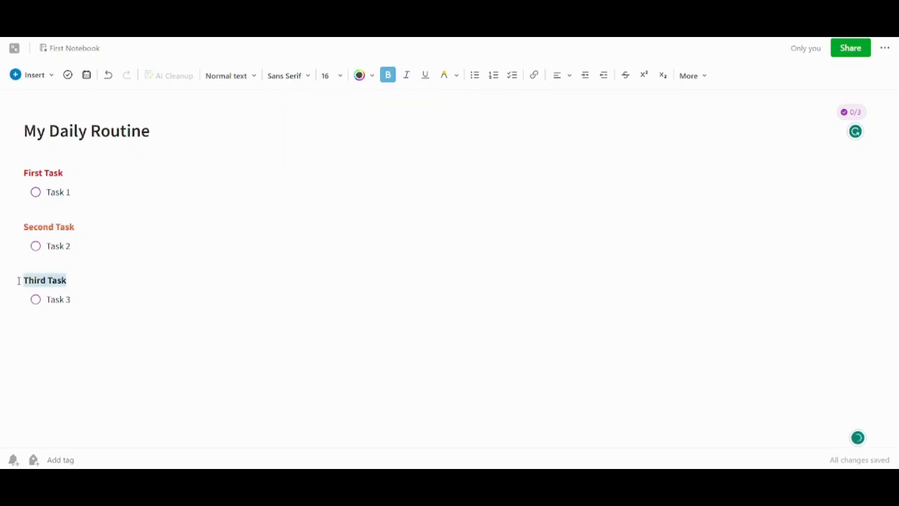
left_click(368, 78)
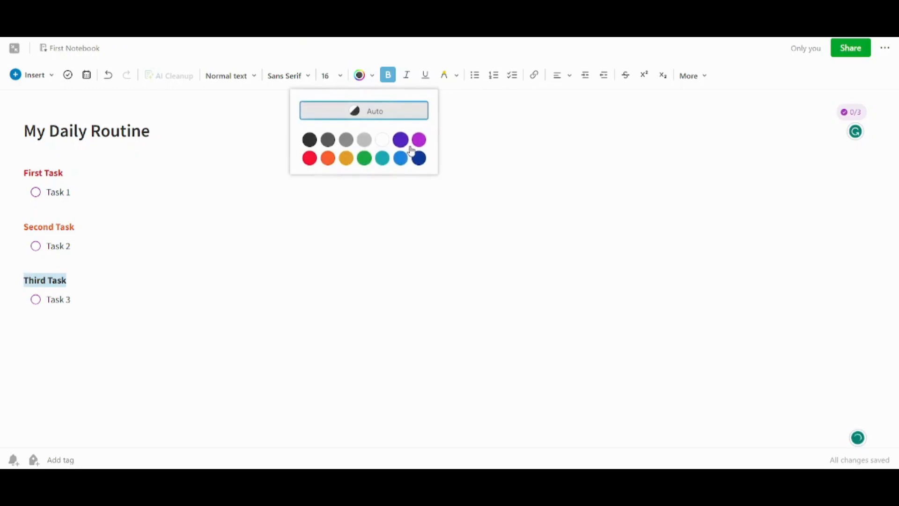
left_click(346, 158)
left_click(80, 295)
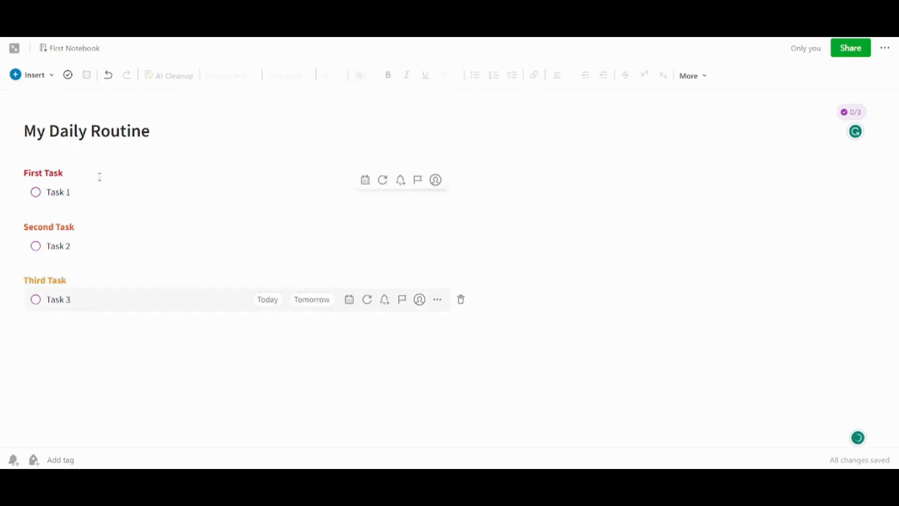
Rename the checklist item under First Task to "YouTube Tutorials"
left_click_drag(91, 192, 53, 193)
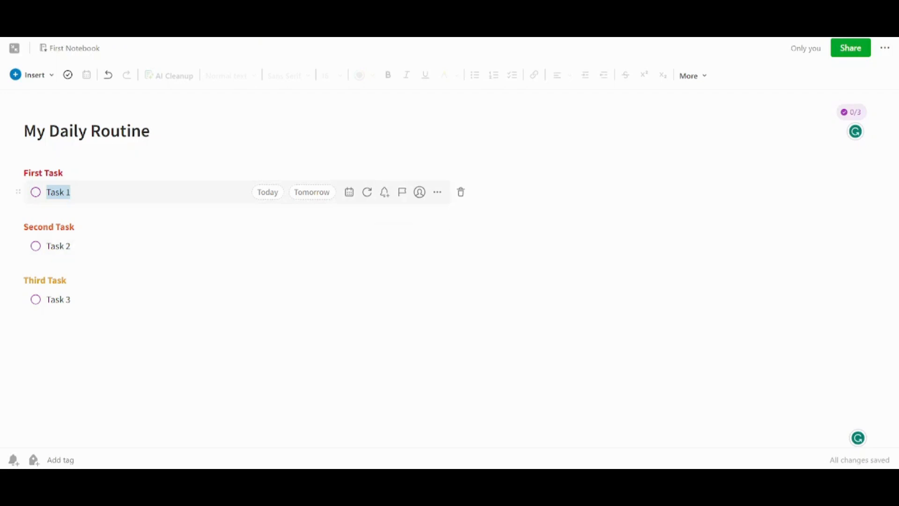
left_click(78, 192)
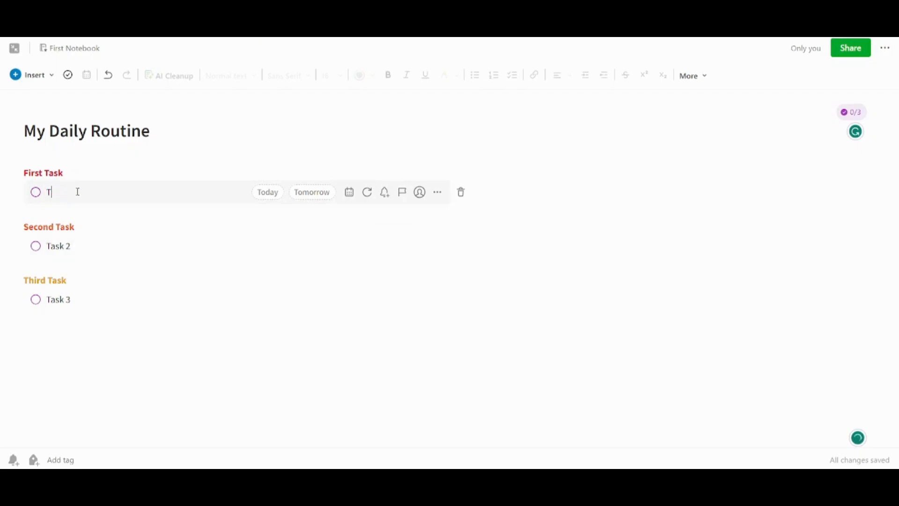
key("BackSpace")
type("YouTube Tutorials")
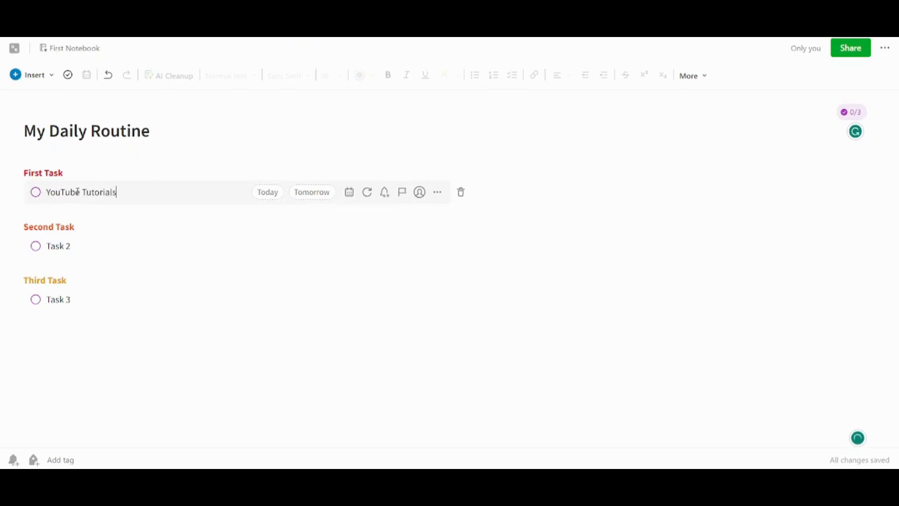
Rename the checklist item under Second Task to "Do Grocery"
left_click(65, 245)
left_click(76, 248)
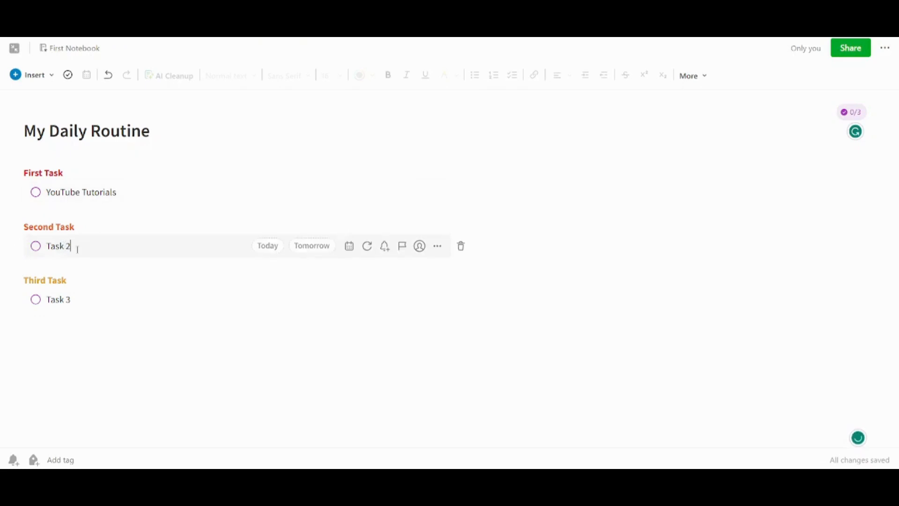
key("BackSpace")
type("G")
type("o Gro")
type("cery")
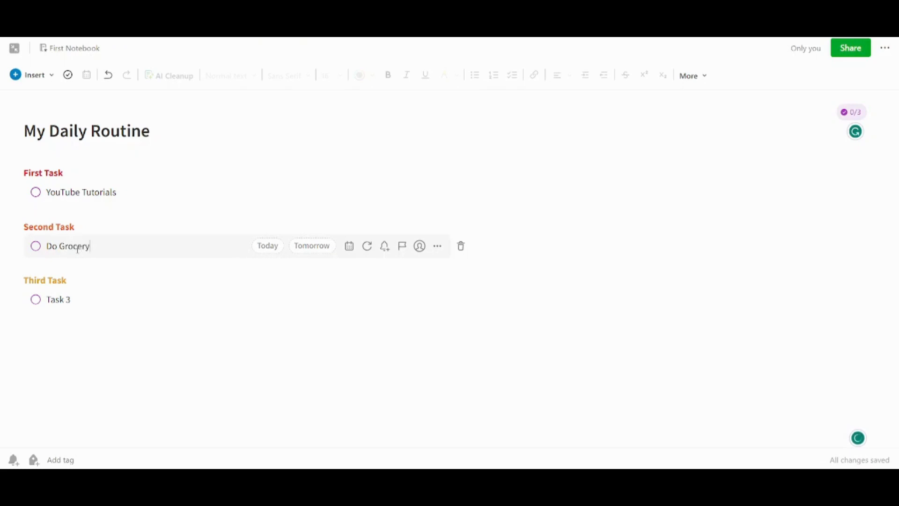
Rename the checklist item under Third Task to "Wokrout"
left_click(78, 300)
key("BackSpace")
key("BackSpace")
key("BackSpace")
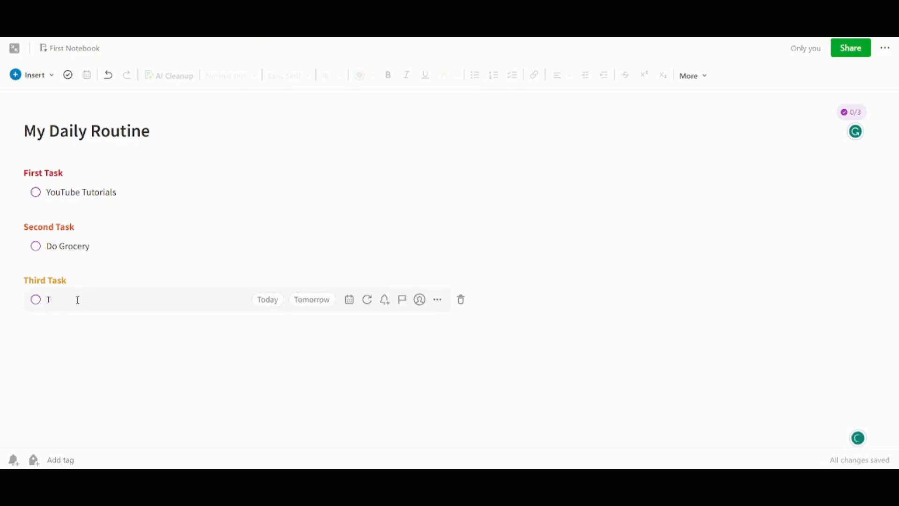
type("Wokrout")
left_click(132, 353)
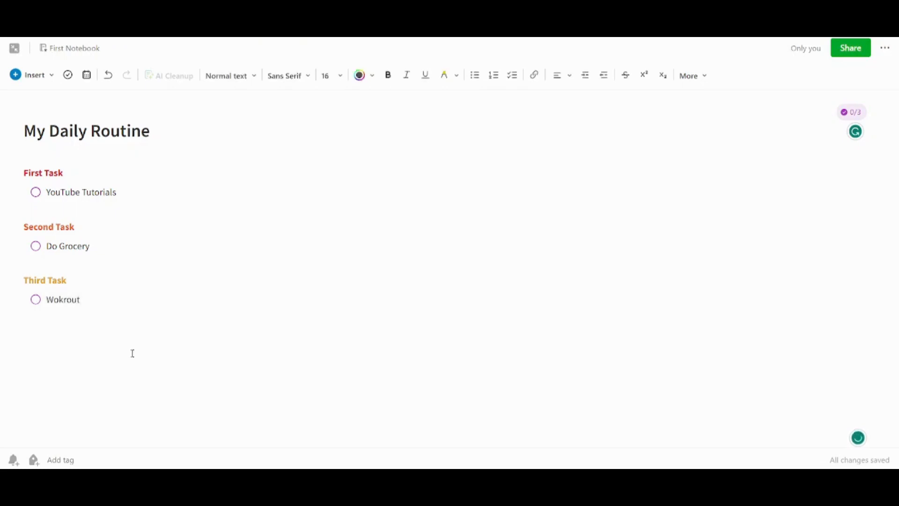
Insert a divider line on the empty line below the third task
left_click(53, 82)
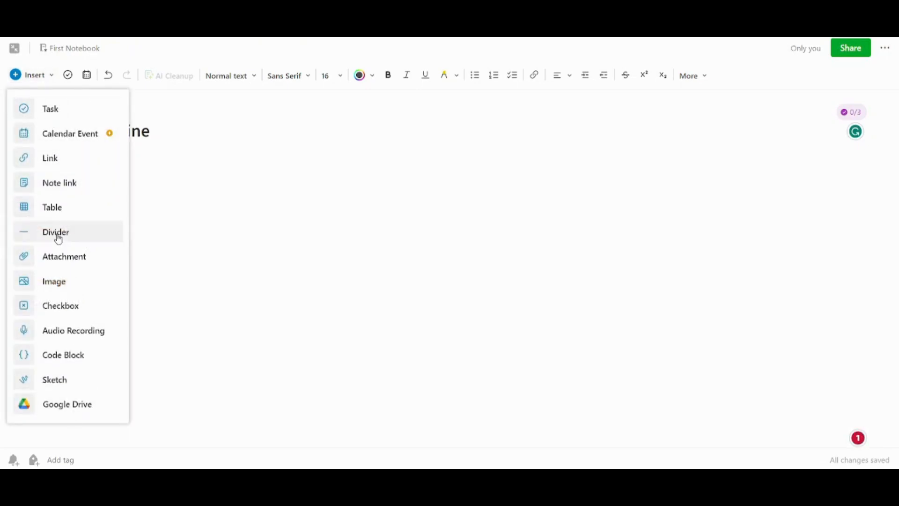
left_click(190, 229)
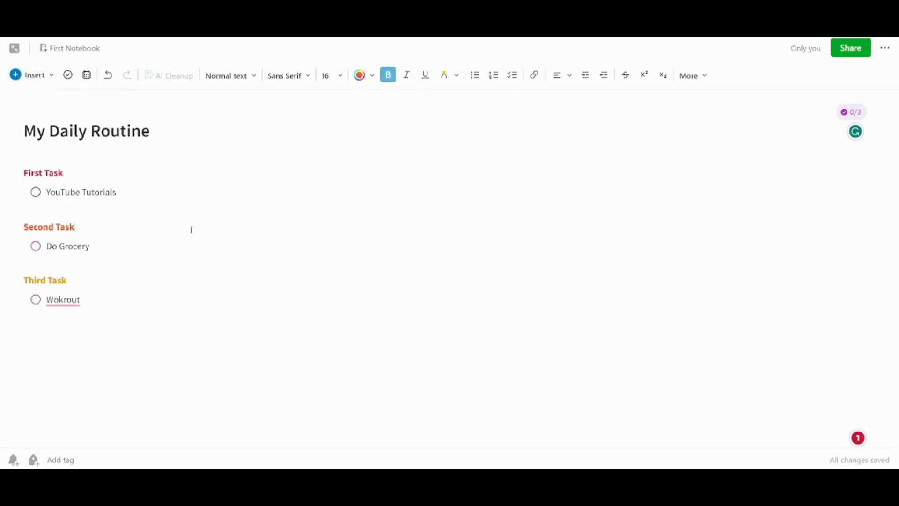
left_click(83, 328)
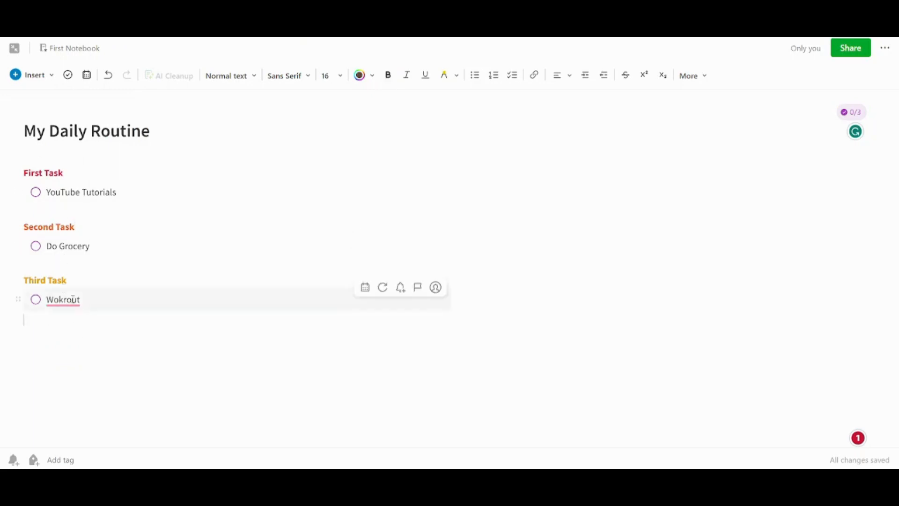
left_click(43, 79)
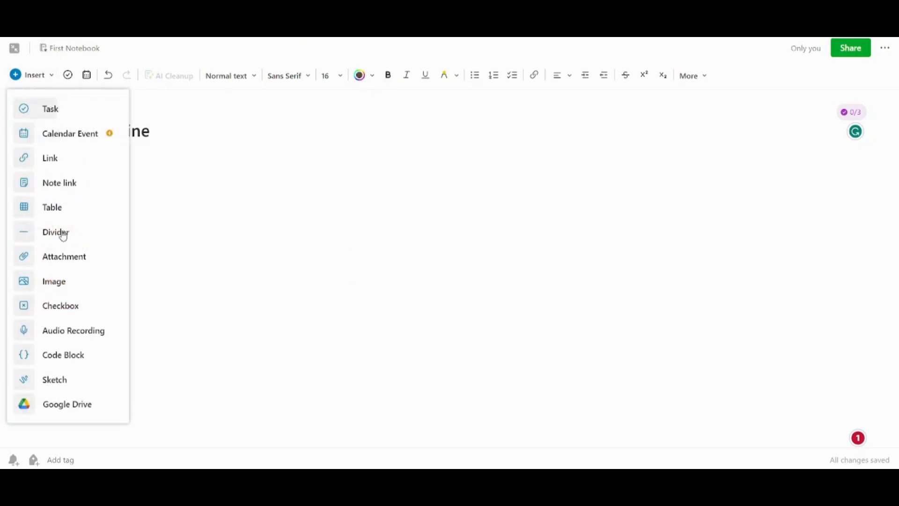
left_click(55, 231)
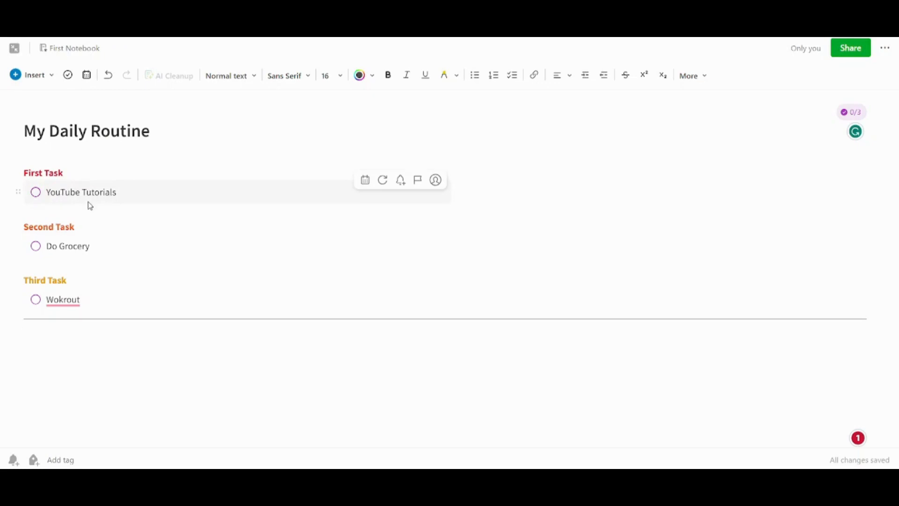
Attach the file YouTube Topics.xlsx to the note below the divider
left_click(34, 75)
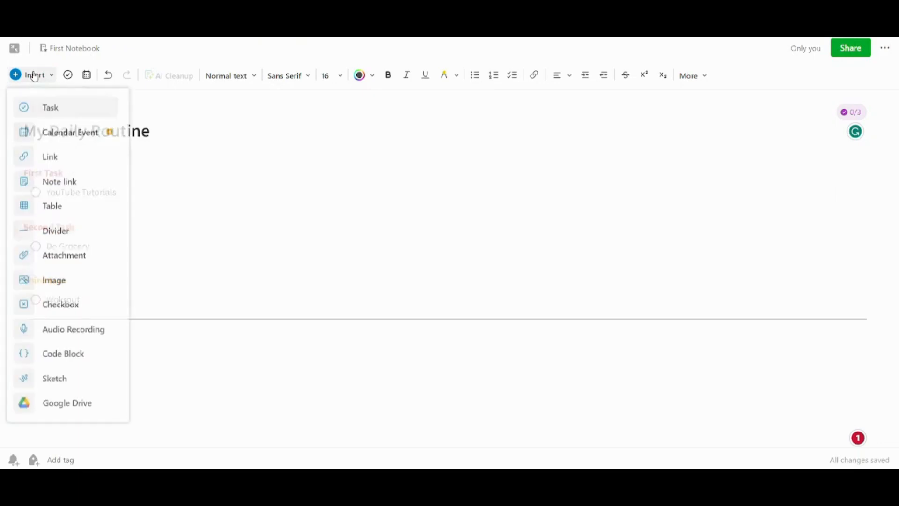
left_click(69, 263)
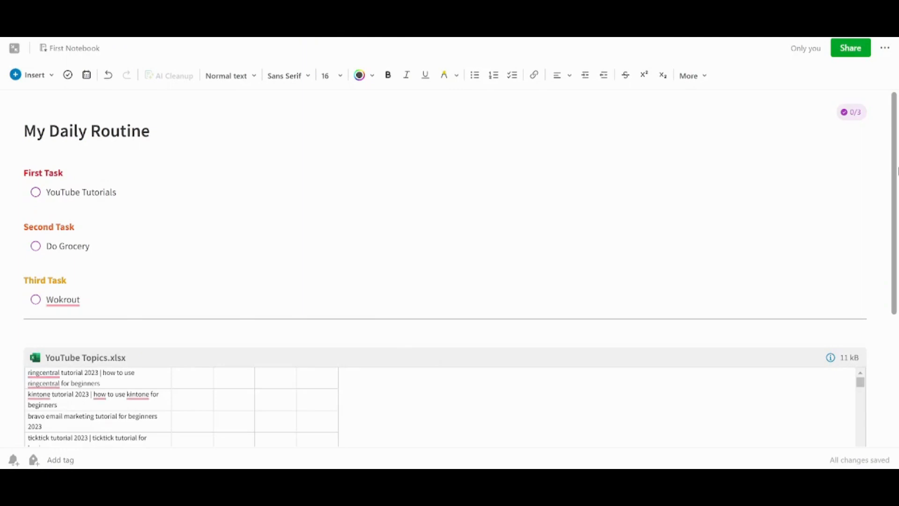
Insert a divider line on the empty line below the attached YouTube Topics.xlsx spreadsheet
left_click_drag(896, 185, 896, 392)
mouse_move(897, 352)
left_mouse_down()
mouse_move(896, 215)
mouse_move(897, 356)
left_mouse_up()
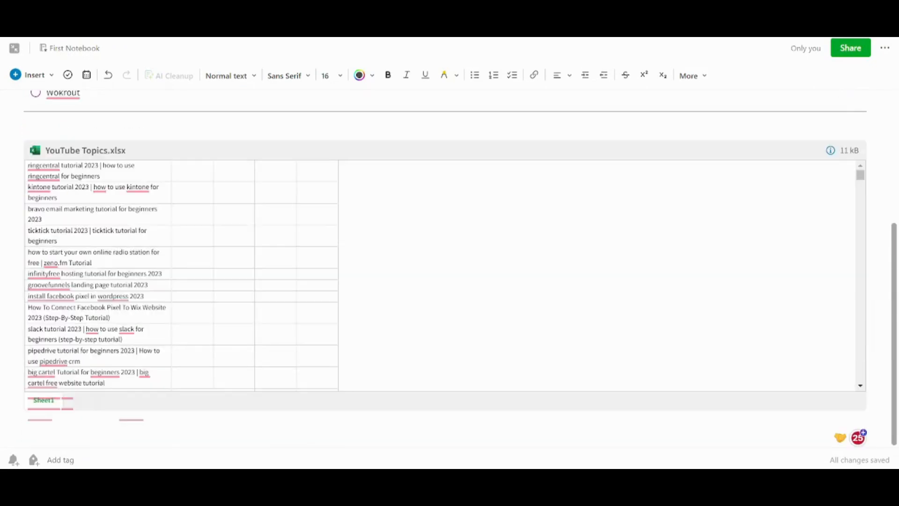
left_click(37, 438)
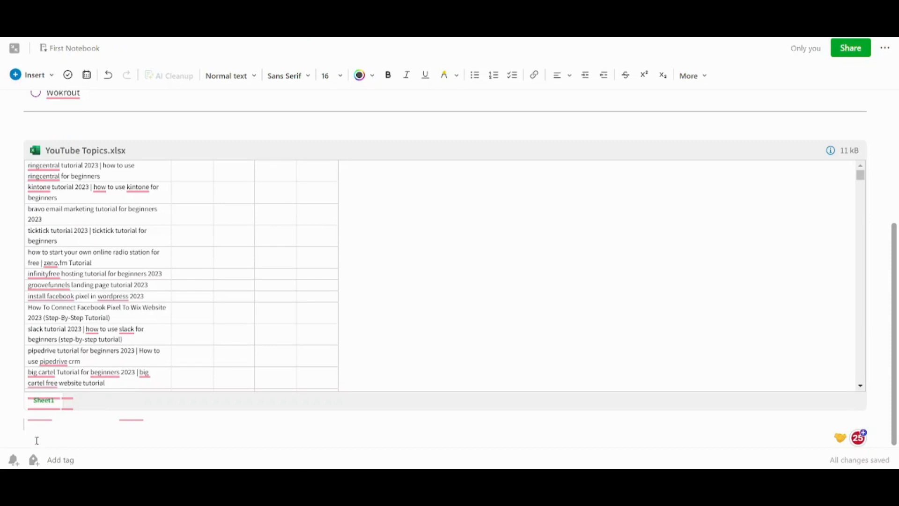
left_click(51, 76)
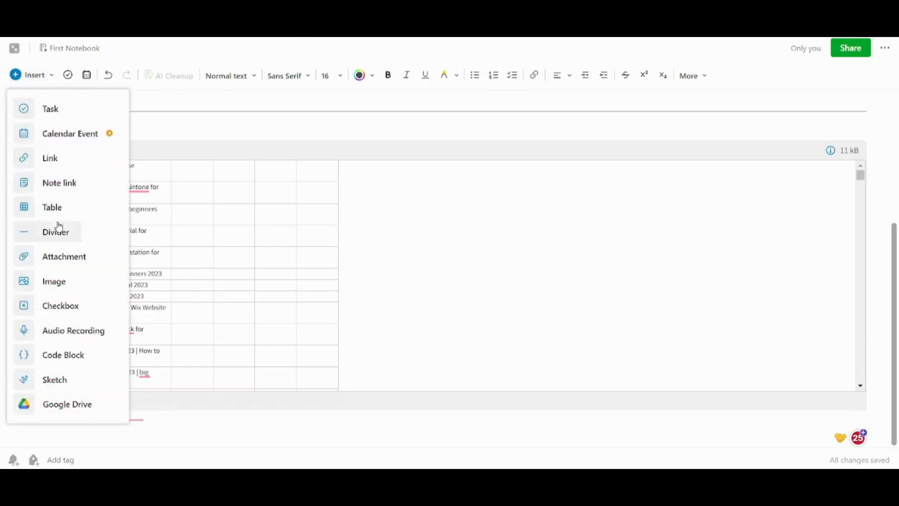
left_click(58, 226)
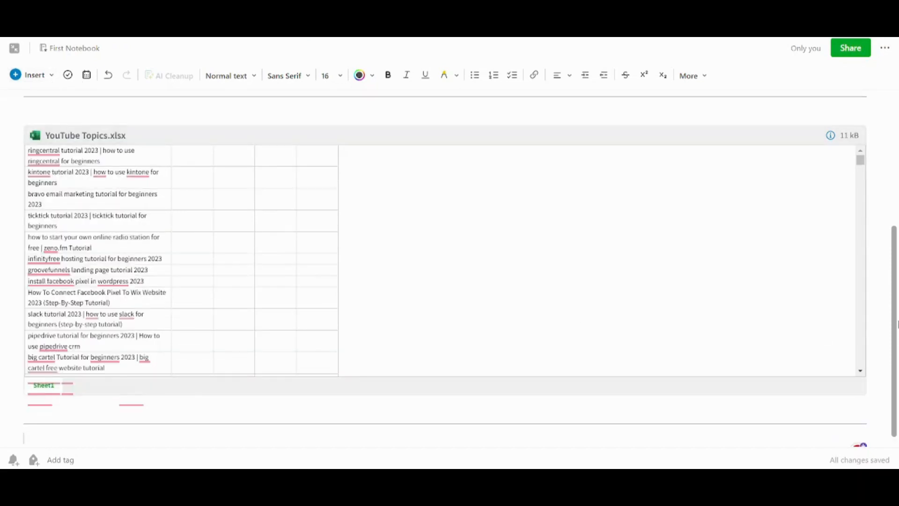
Insert the Basic Grocery List image into the note below the divider under the spreadsheet
left_click_drag(894, 291, 874, 113)
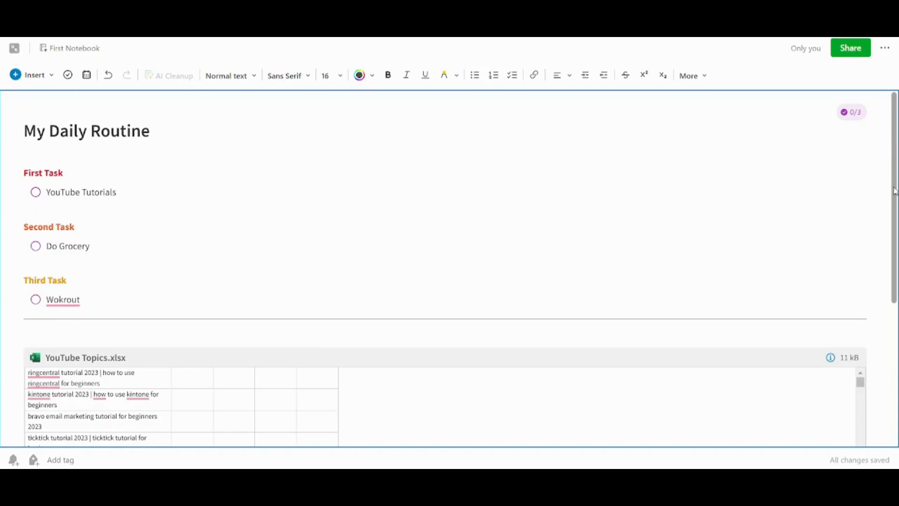
left_click_drag(895, 191, 894, 342)
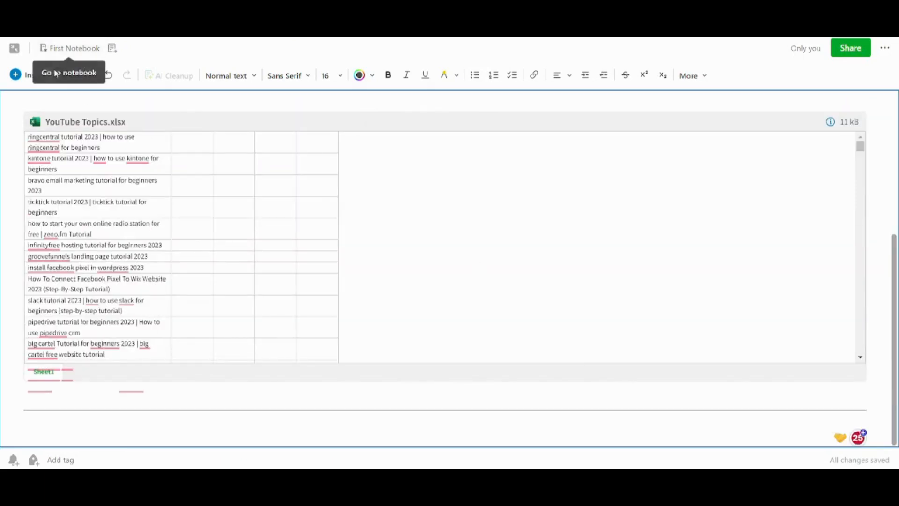
left_click(33, 76)
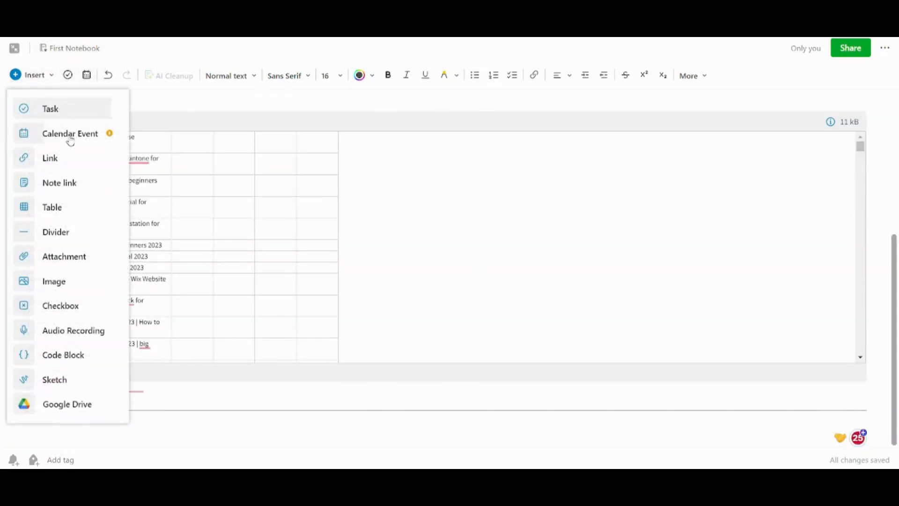
left_click(68, 282)
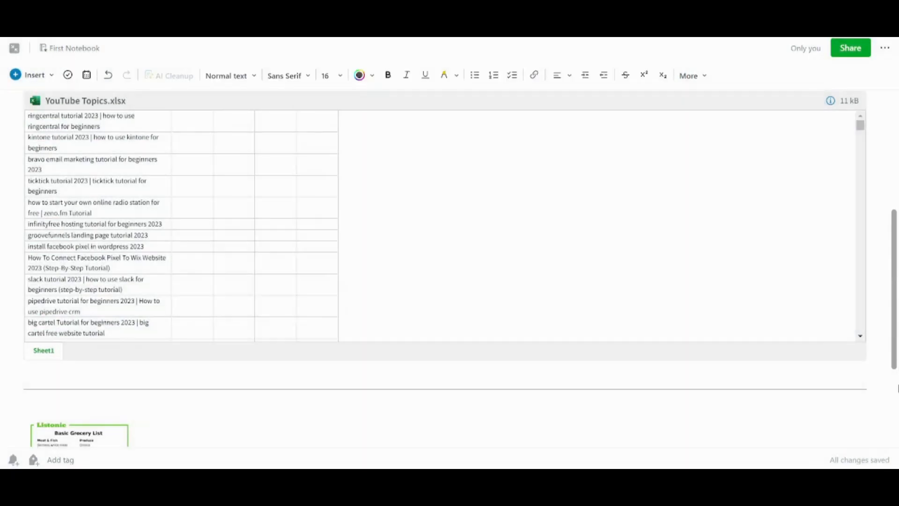
left_click_drag(897, 347, 898, 434)
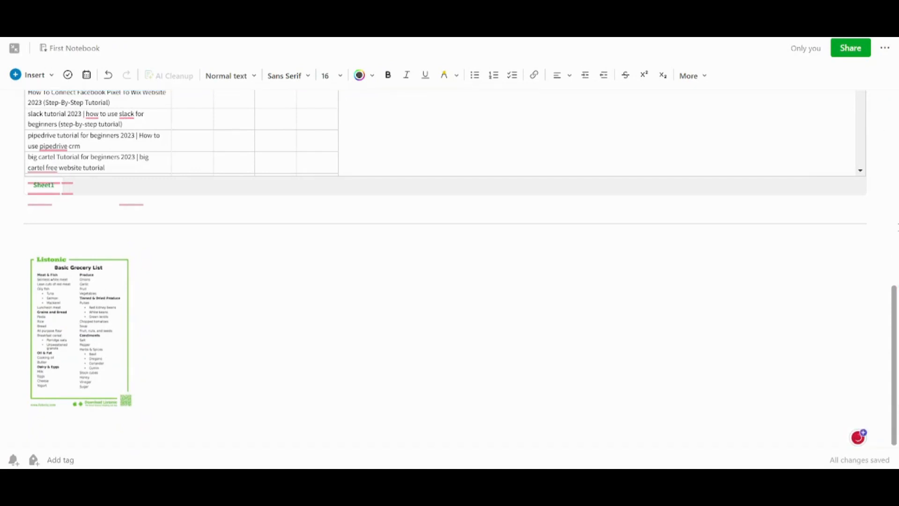
Correct the misspelled checklist item under Third Task to "Workout"
left_click_drag(894, 341, 898, 147)
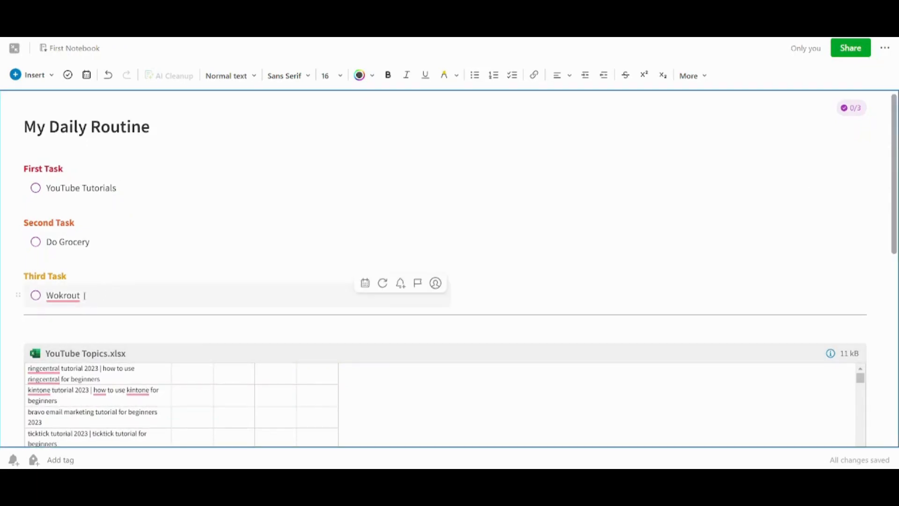
left_click(67, 295)
key("BackSpace")
key("BackSpace")
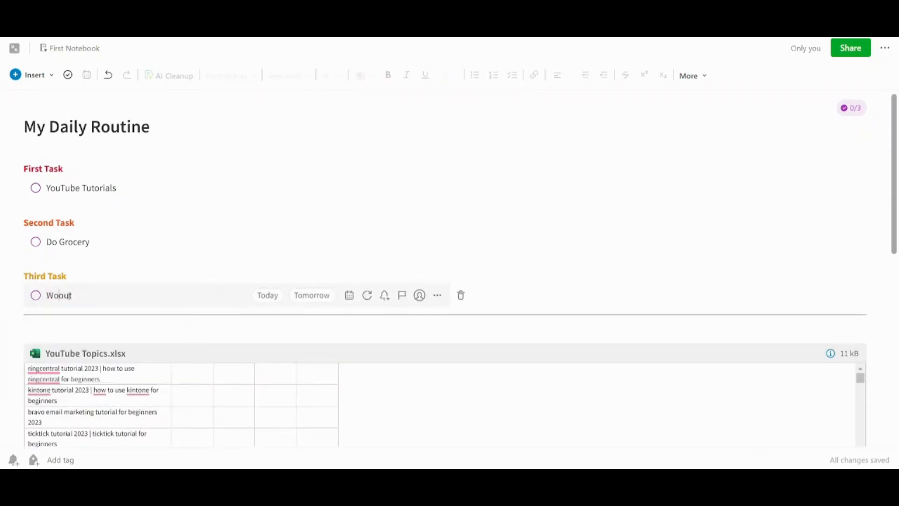
type("rk")
scroll(224, 302, "down", 10)
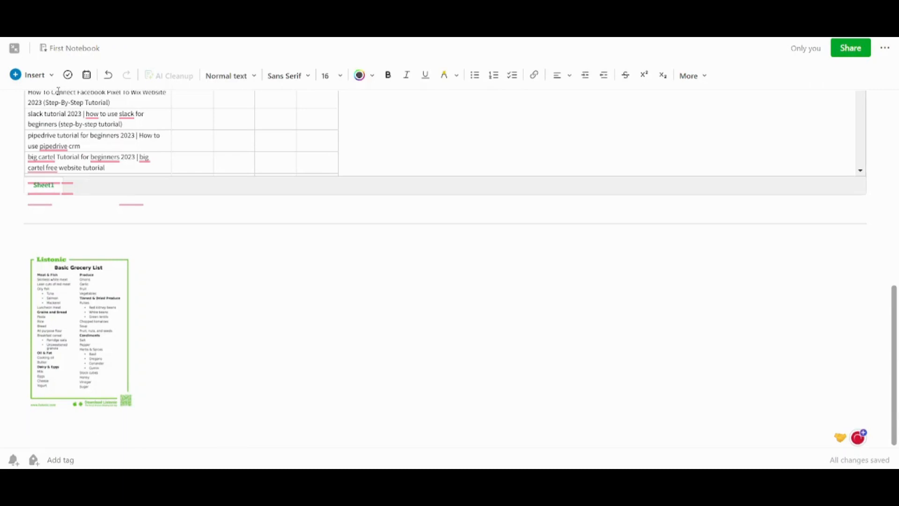
left_click(35, 75)
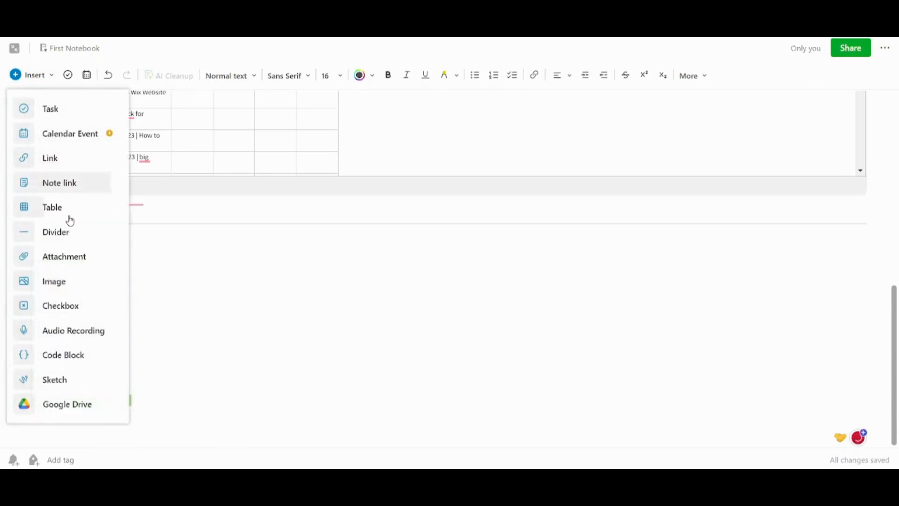
left_click(68, 217)
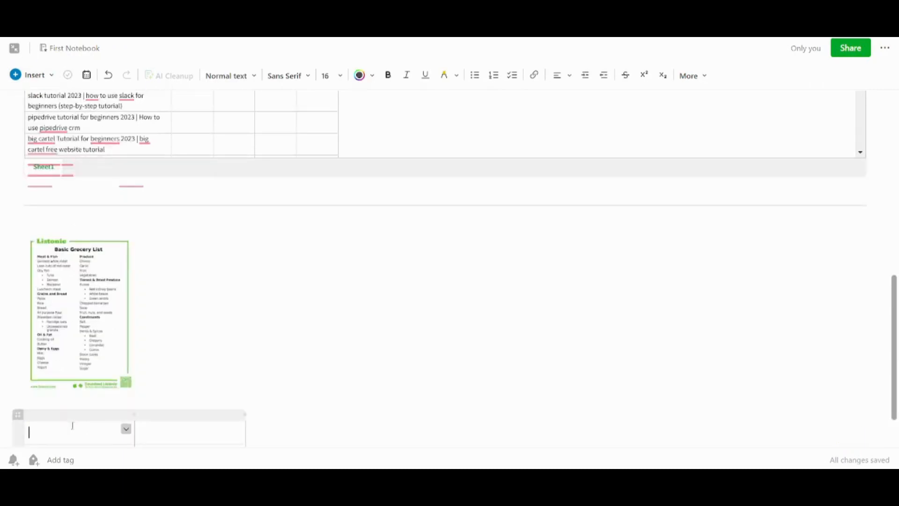
key("ctrl+z")
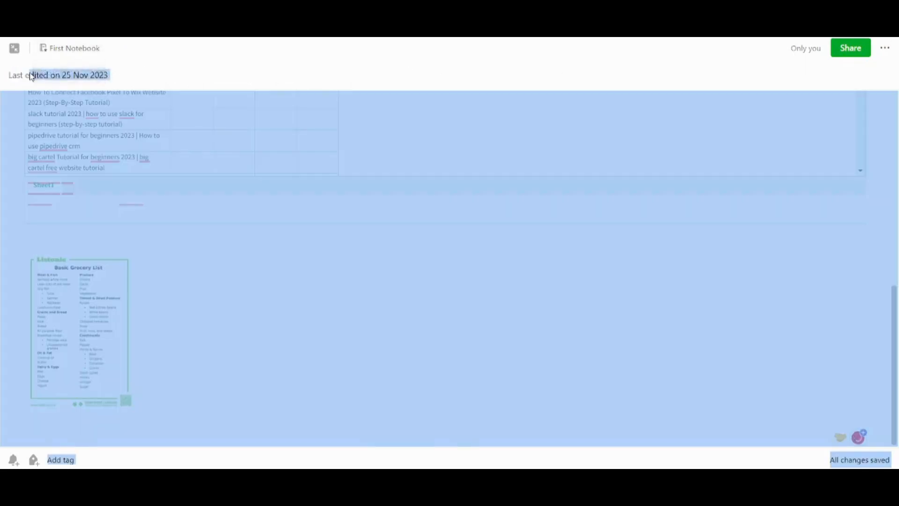
left_click(30, 74)
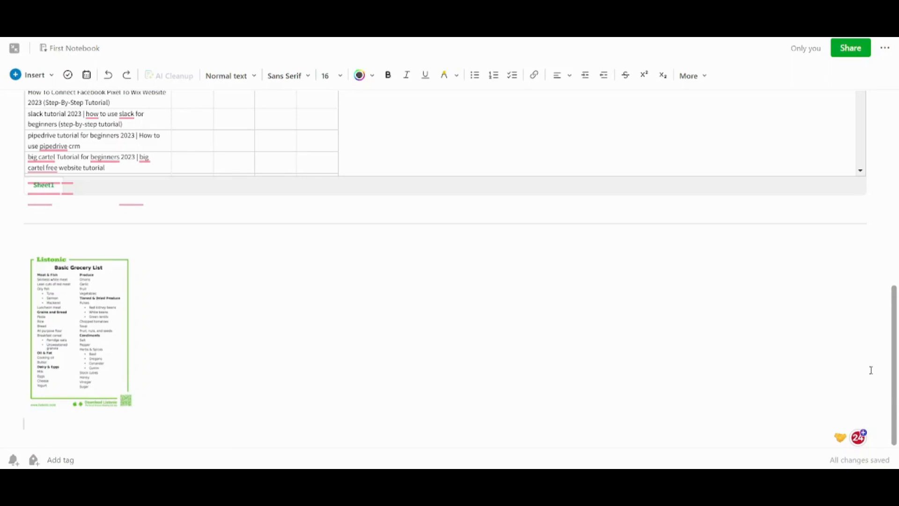
Insert a divider line below the grocery list image and a two-column table beneath it
left_click(33, 75)
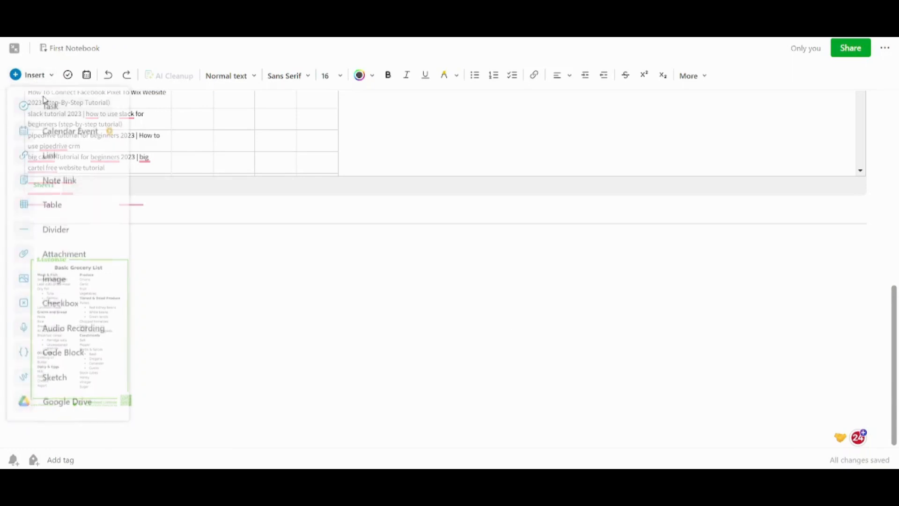
left_click(52, 230)
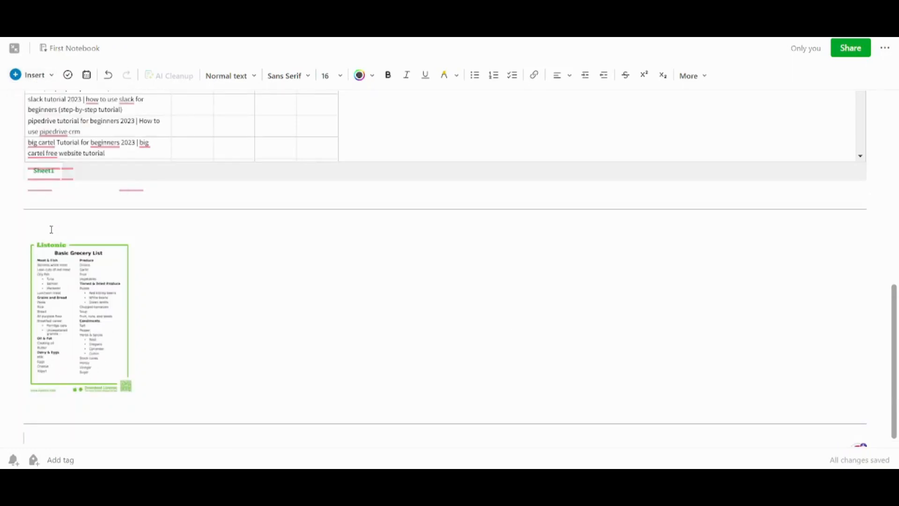
left_click(25, 78)
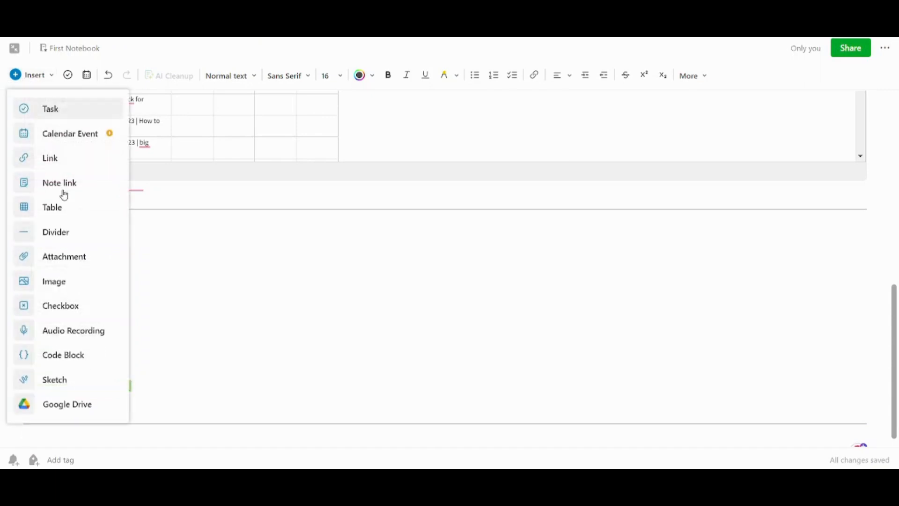
left_click(64, 208)
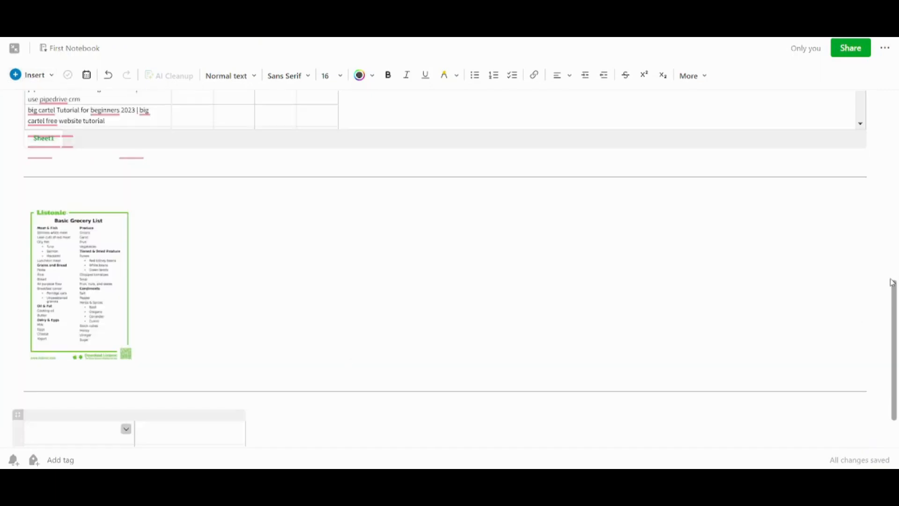
Add rows at the end of the new table until it has seven rows
scroll(892, 293, "down", 2)
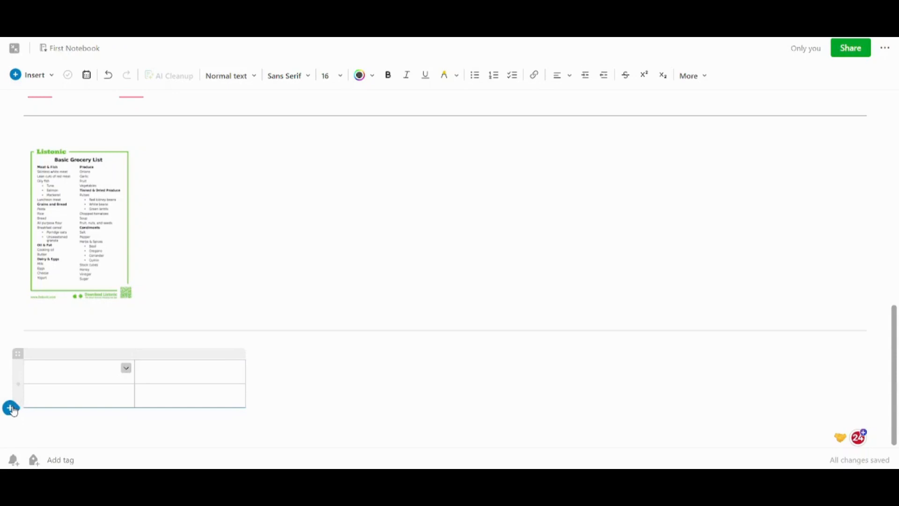
left_click(10, 408)
left_click(12, 408)
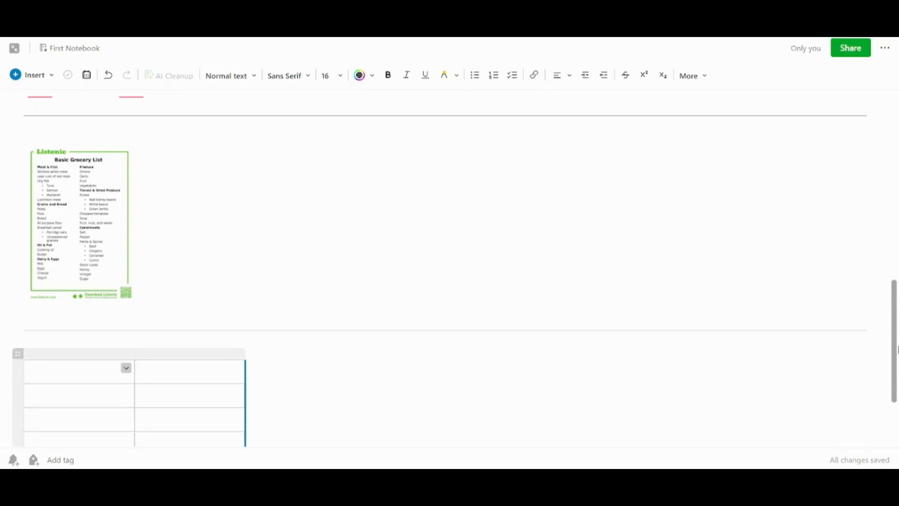
scroll(896, 389, "down", 3)
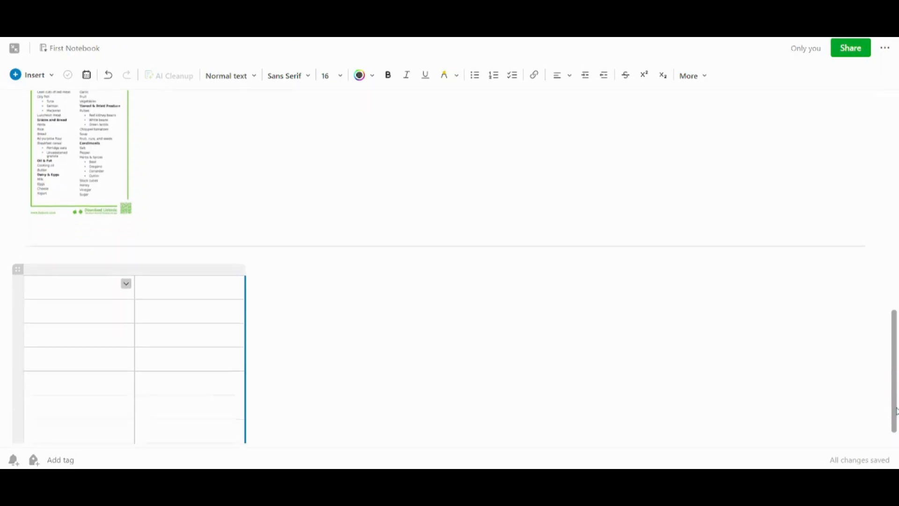
Fill the first four cells of the table's first column with Saturday, Sunday, Monday and Tuesday
left_click(69, 252)
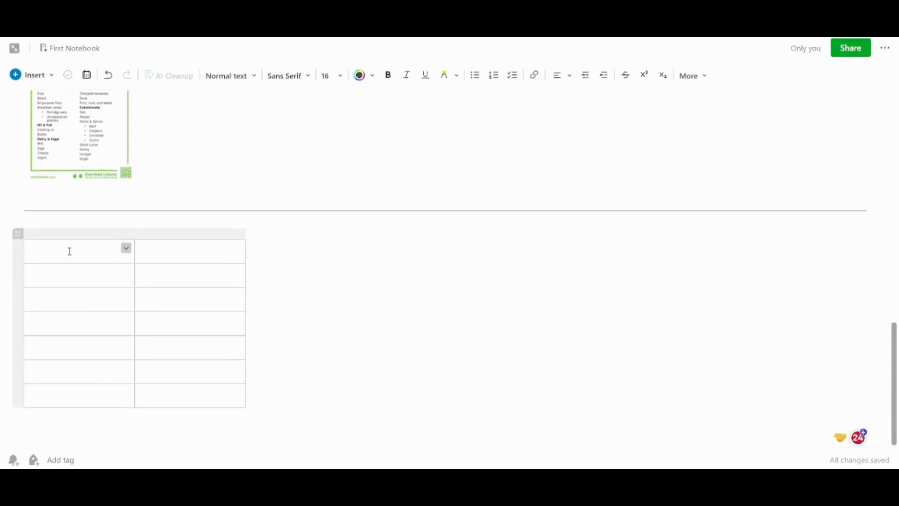
type("Saturday")
left_click(78, 280)
type("Sunday")
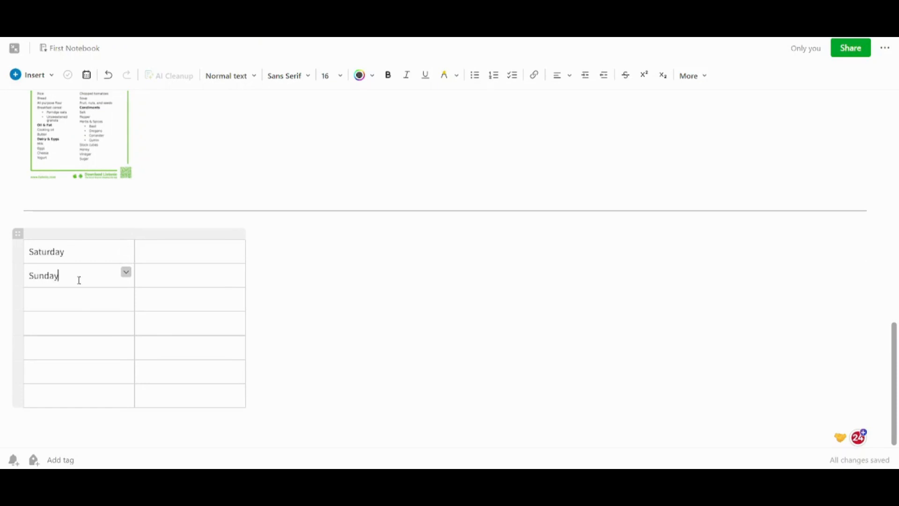
left_click(82, 298)
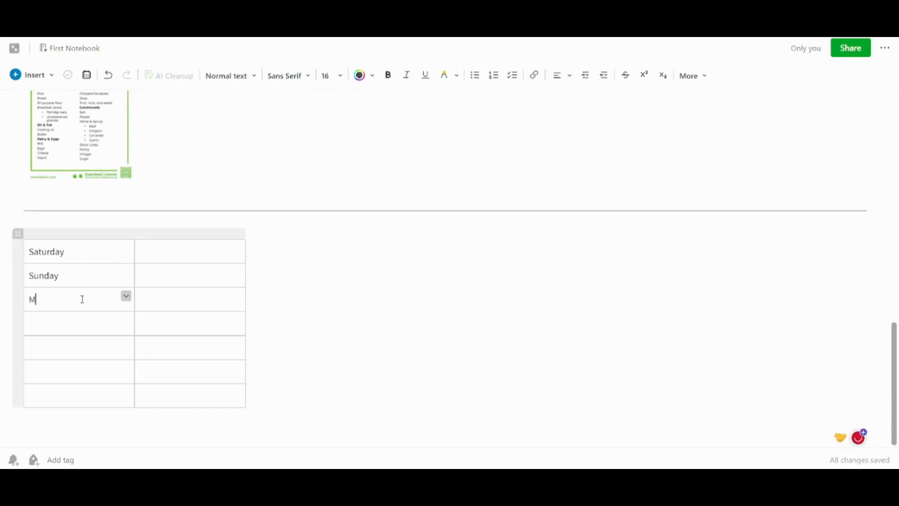
type("Monday")
key("Tab")
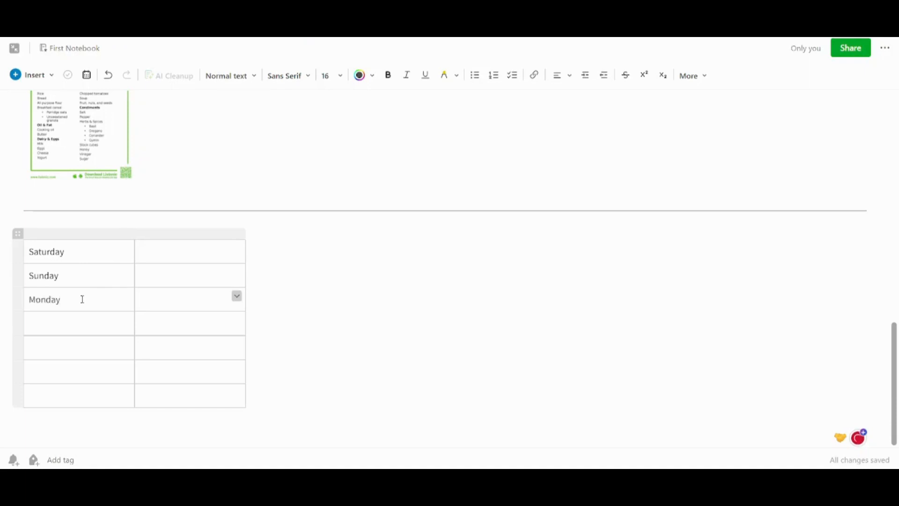
key("Down")
key("Left")
type("Tuesday")
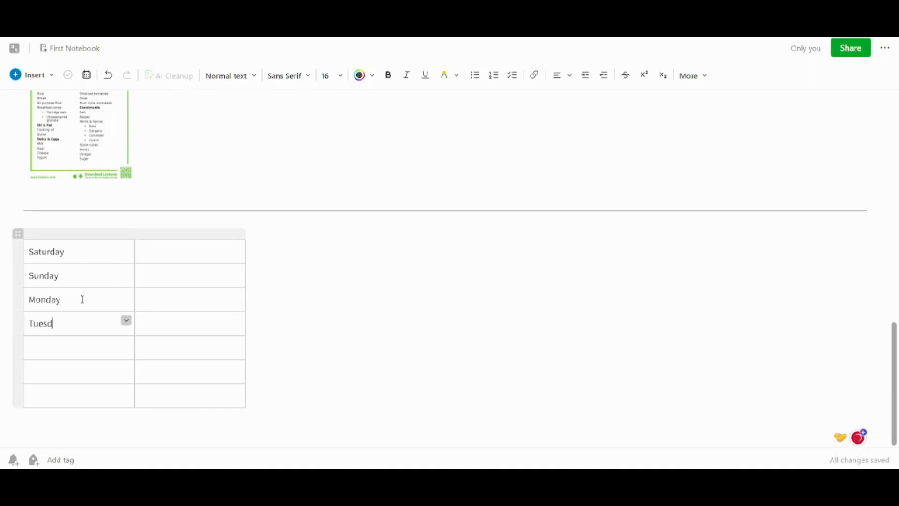
Complete the table's first column with Wednesday, Thursday and Friday in the remaining three rows
key("Tab")
key("Down")
key("Left")
type("Wednesda")
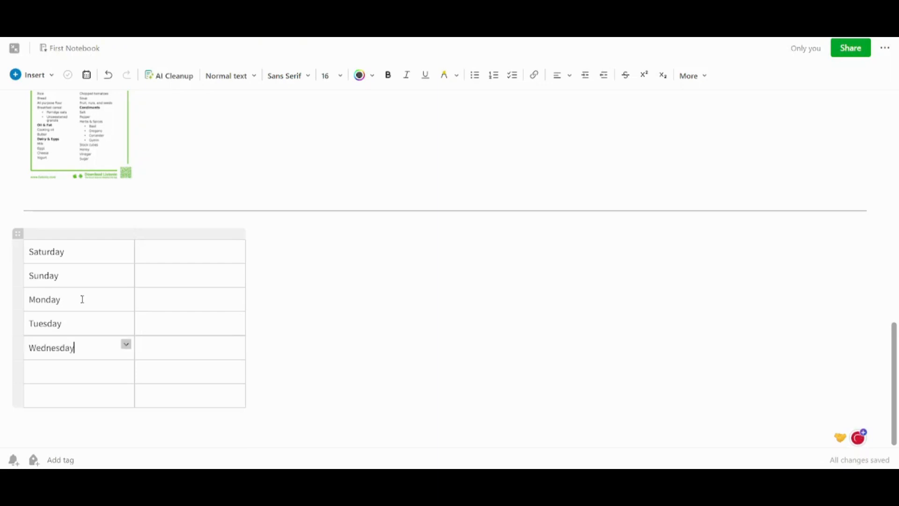
key("Down")
type("Thurs")
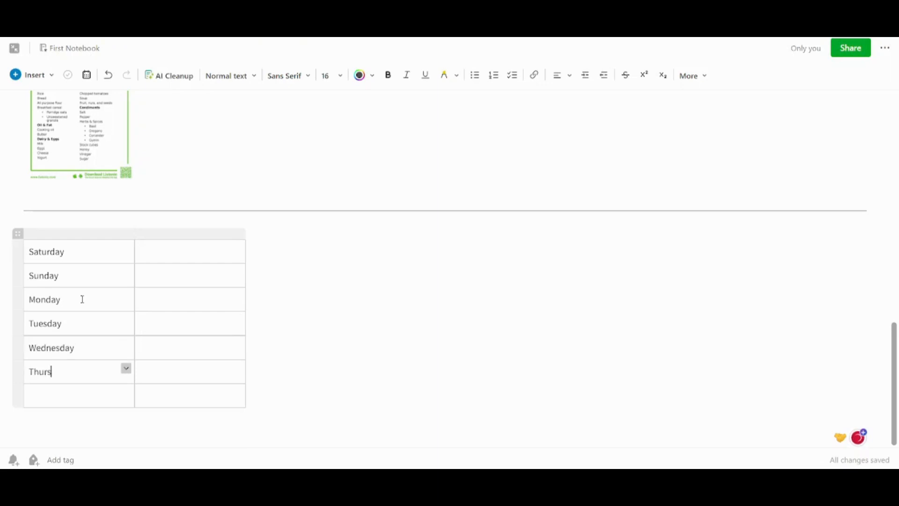
type("day")
key("Down")
type("Fri")
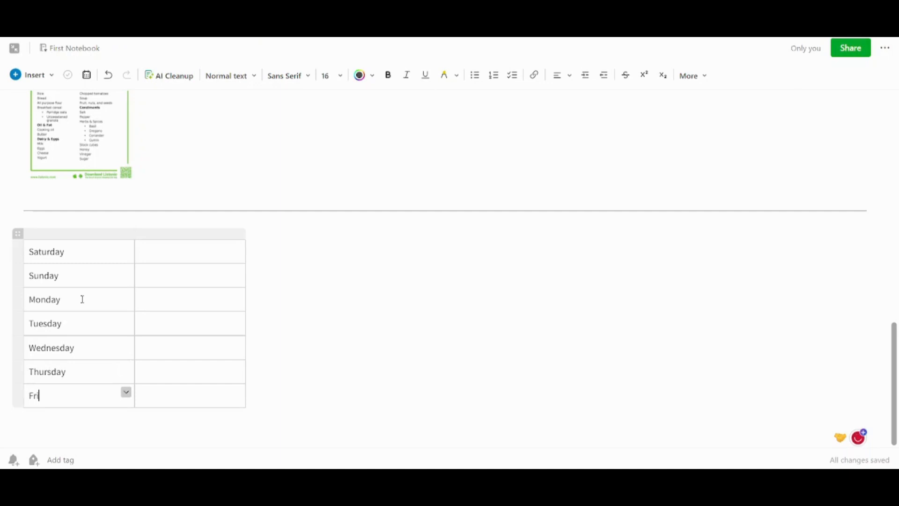
type("day")
Enter the workouts in the table's second column: Push for Saturday, Pull for Sunday and Leg for Monday
left_click(165, 257)
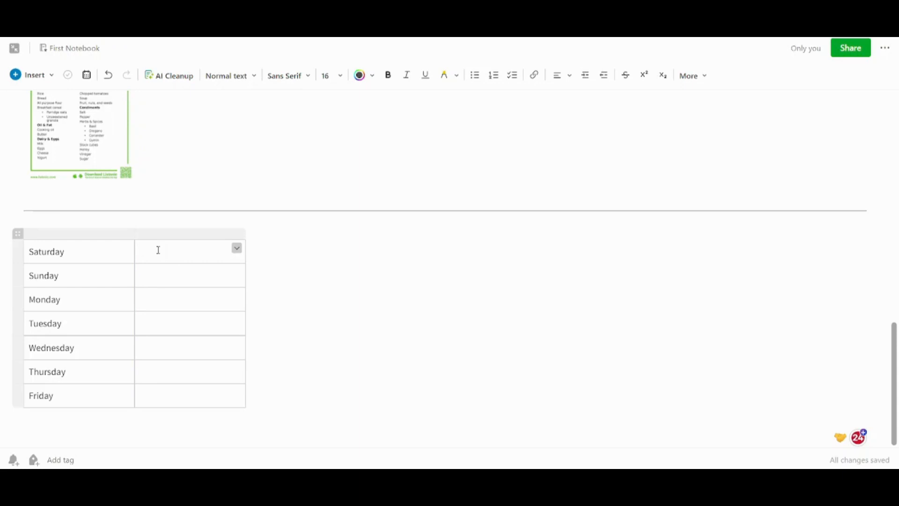
type("ush")
key("Down")
key("Down")
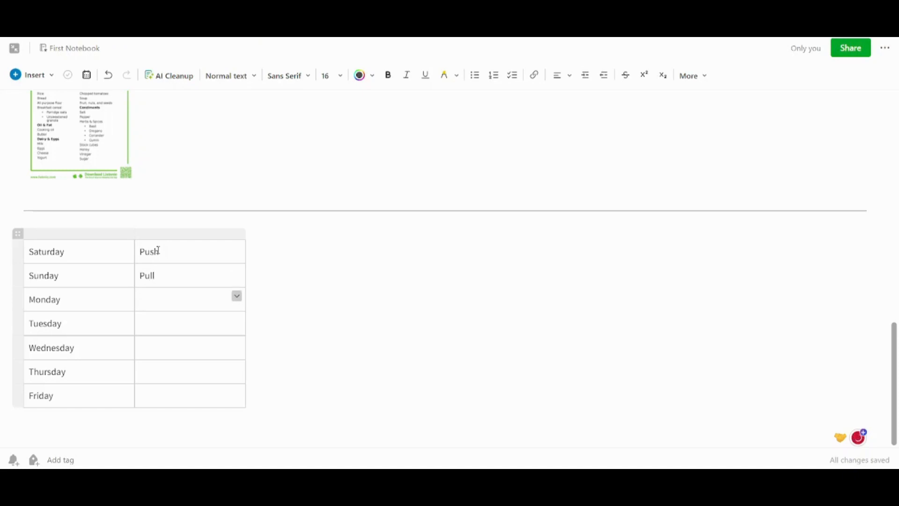
key("Down")
Continue the second column with Push for Tuesday, Pull for Wednesday and Leg for Thursday
type("Push")
key("Down")
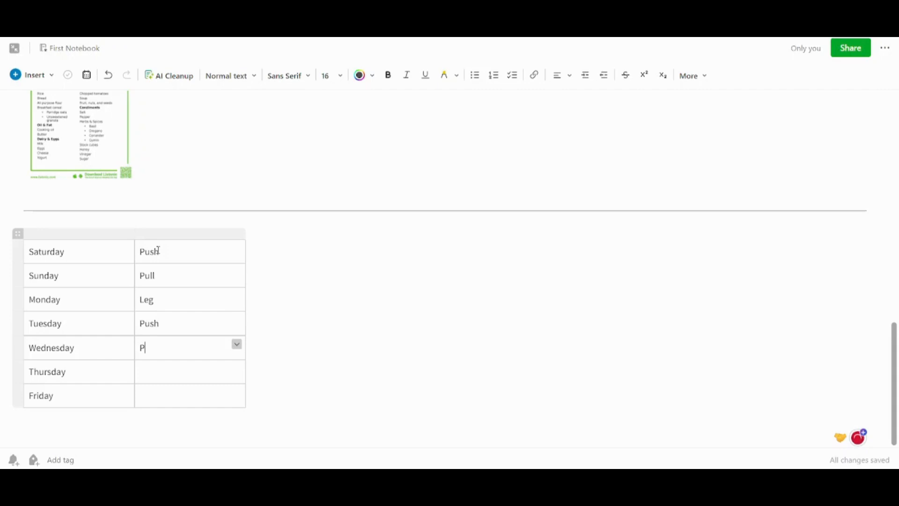
type("Pull")
key("Down")
type("Leg")
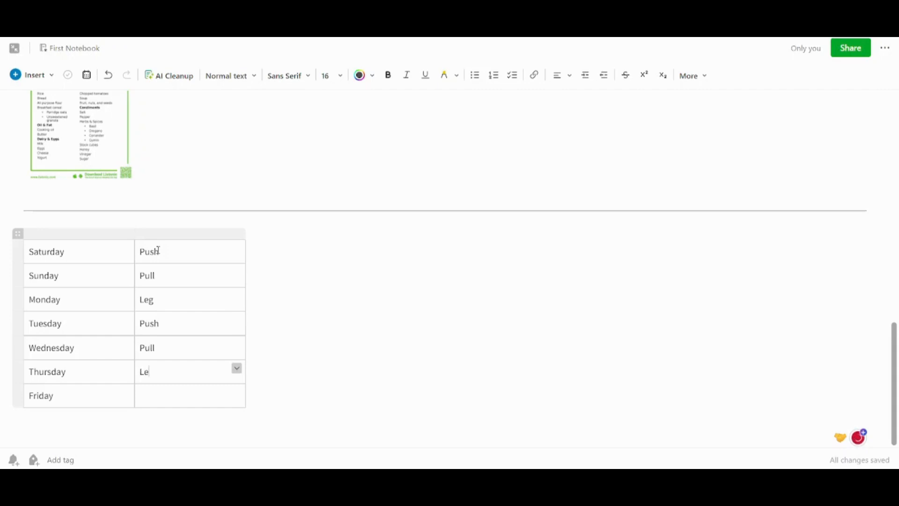
Enter Free as Friday's workout in the last row of the table's second column
key("Down")
type("Free")
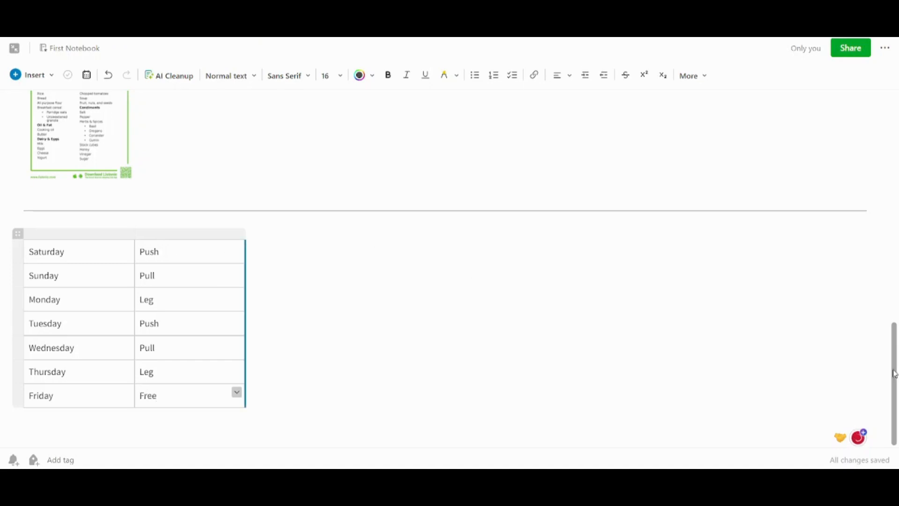
Mark the YouTube Tutorials task under First Task as complete, and reopen it
scroll(894, 373, "up", 1)
scroll(894, 374, "down", 1)
scroll(893, 340, "up", 2)
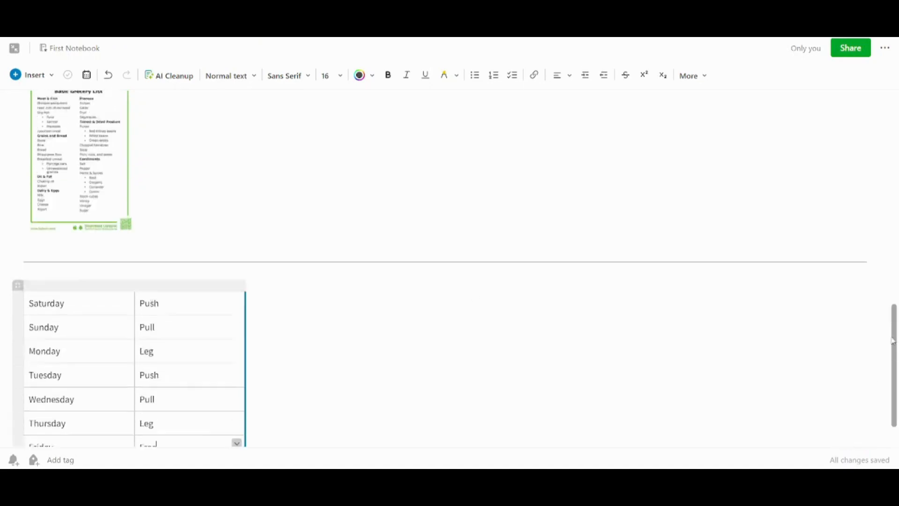
left_click_drag(893, 341, 898, 383)
scroll(875, 249, "up", 10)
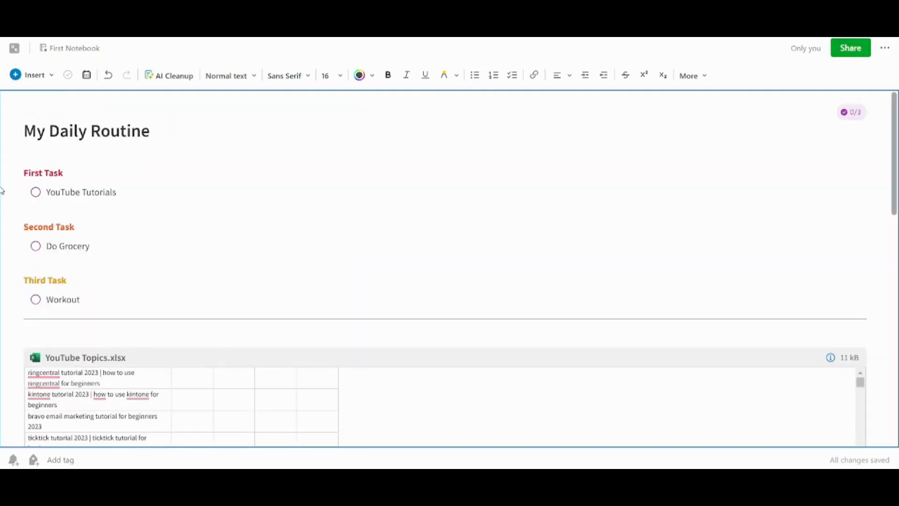
left_click(37, 193)
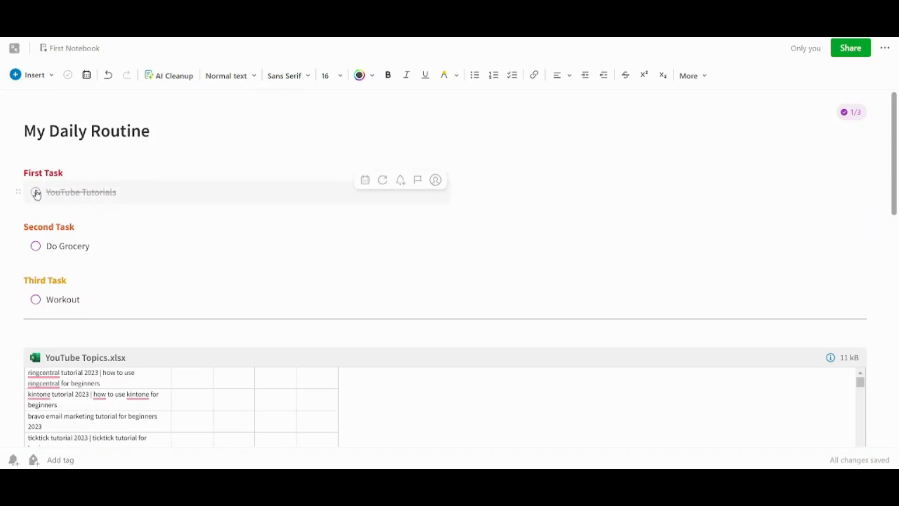
left_click(36, 193)
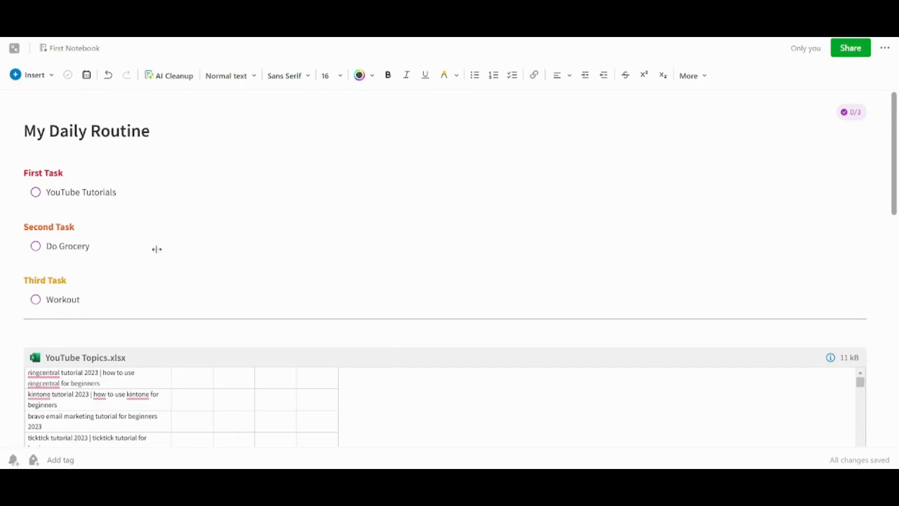
Try to center the note title "My Daily Routine"
left_click(158, 129)
left_click_drag(107, 126, 21, 125)
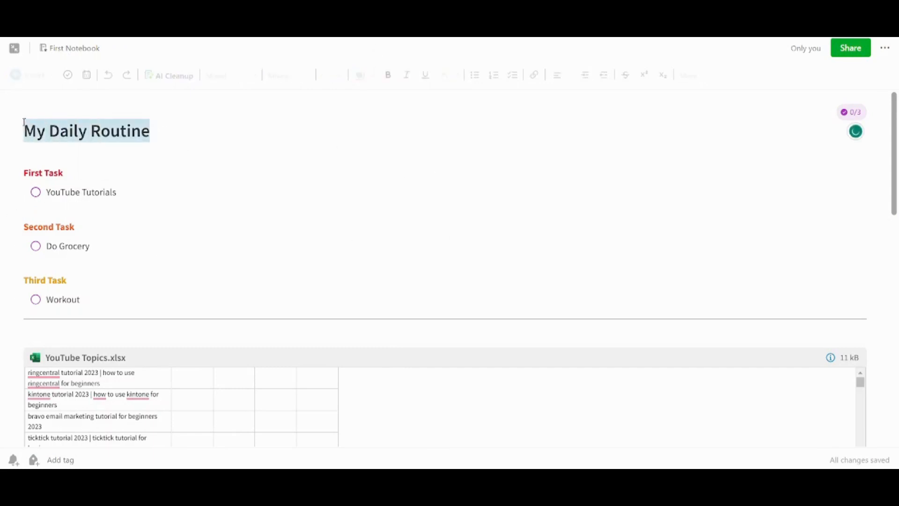
left_click(355, 115)
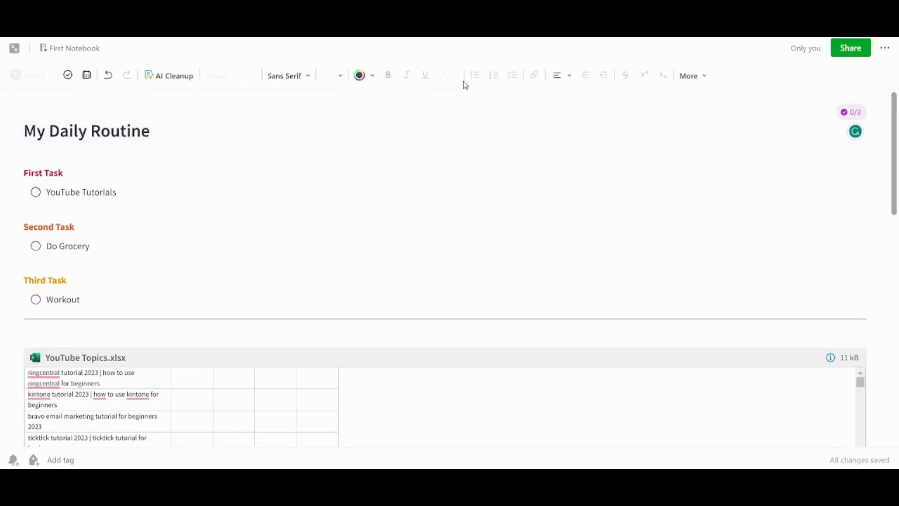
left_click(565, 80)
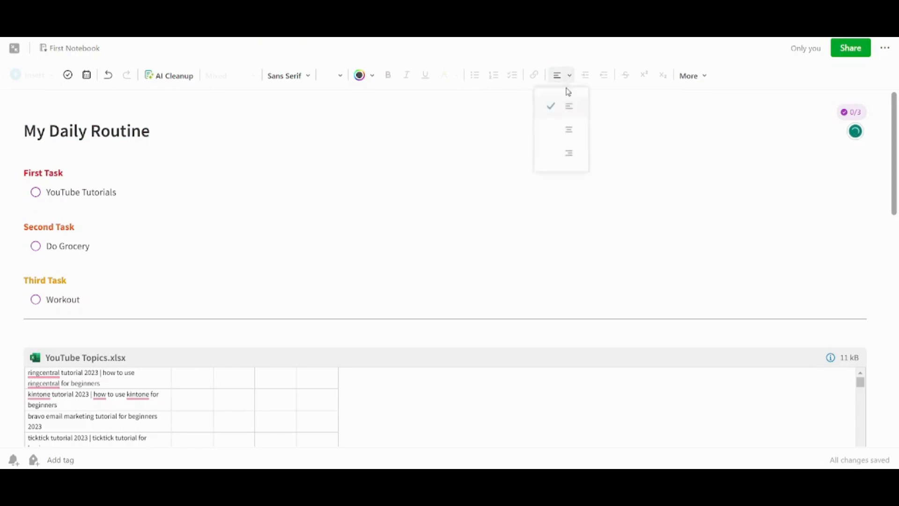
left_click(576, 128)
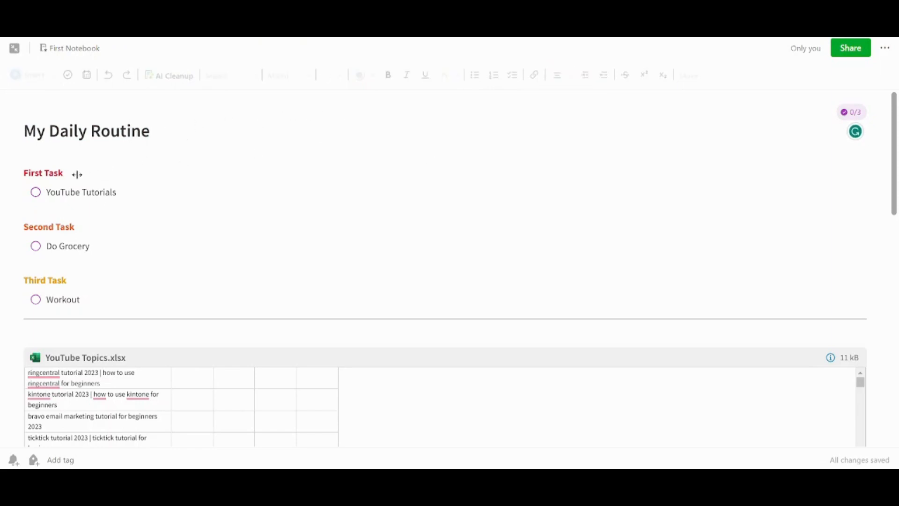
Center the First Task heading, and return it to left alignment
left_click(62, 192)
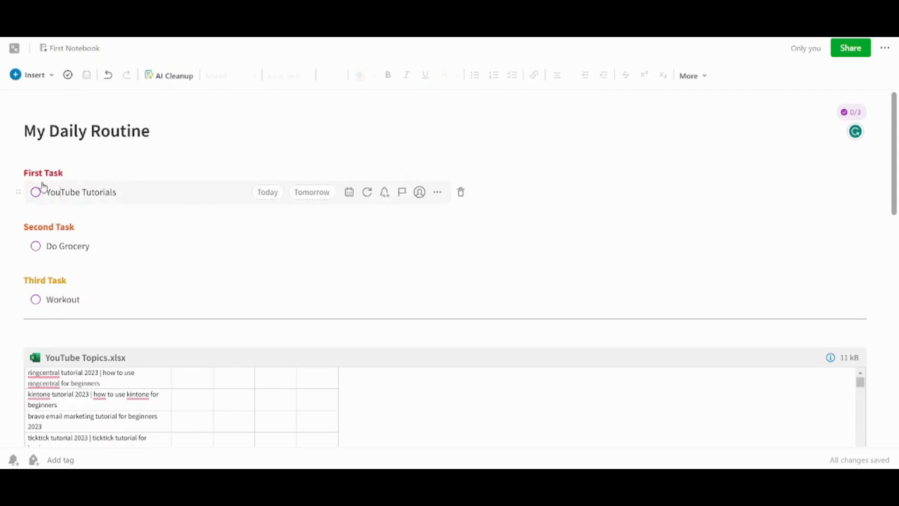
double_click(54, 173)
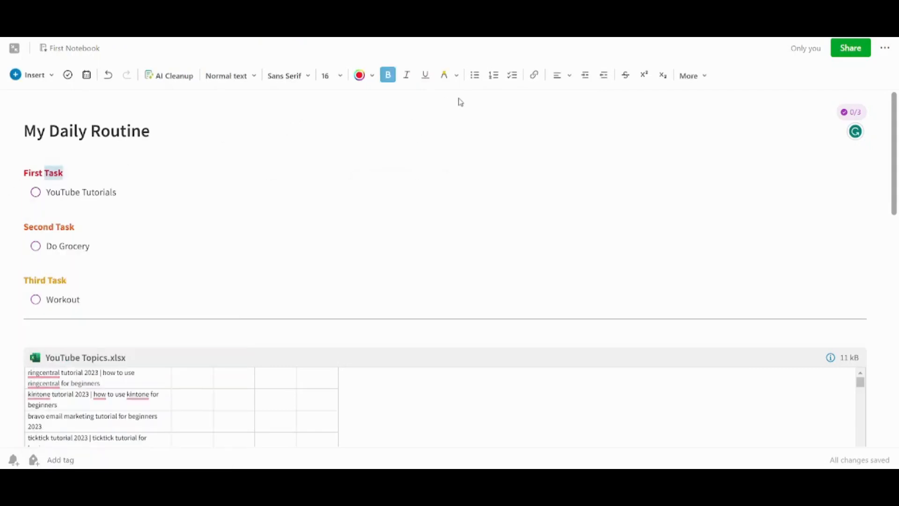
left_click(570, 76)
left_click(571, 133)
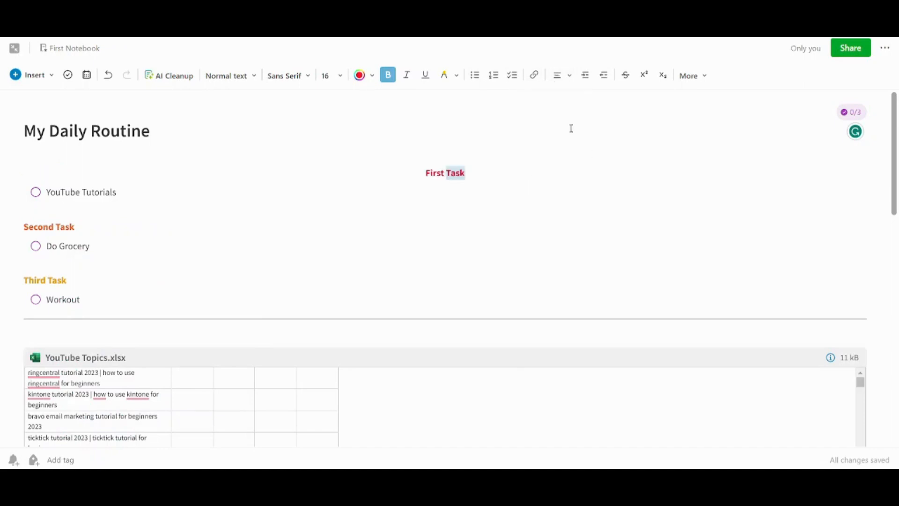
left_click(561, 76)
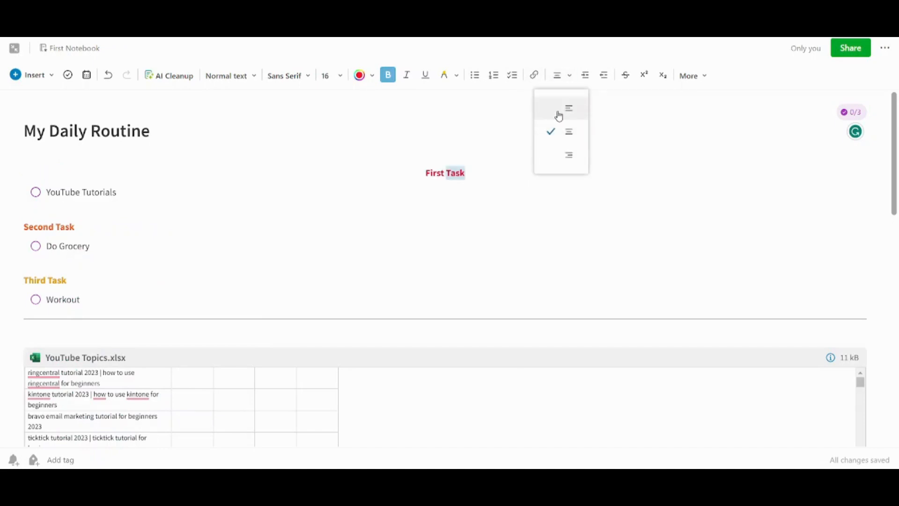
left_click(559, 113)
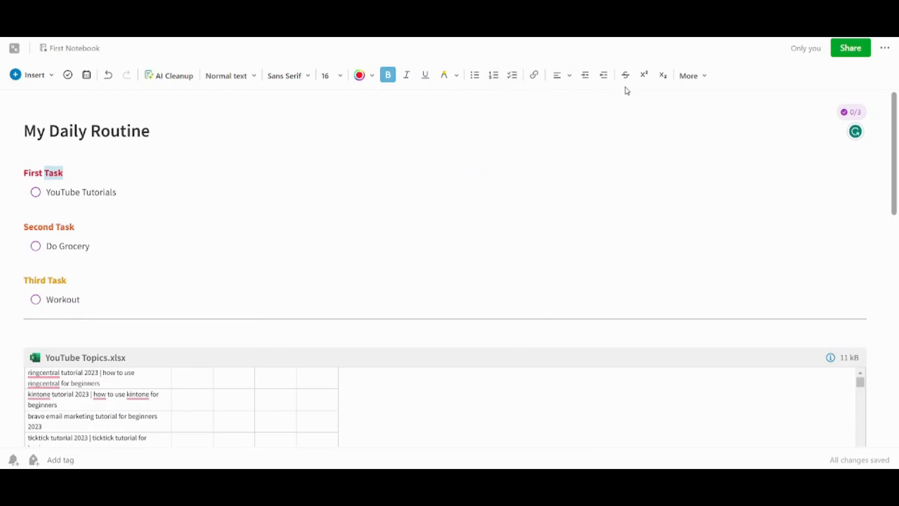
left_click(705, 82)
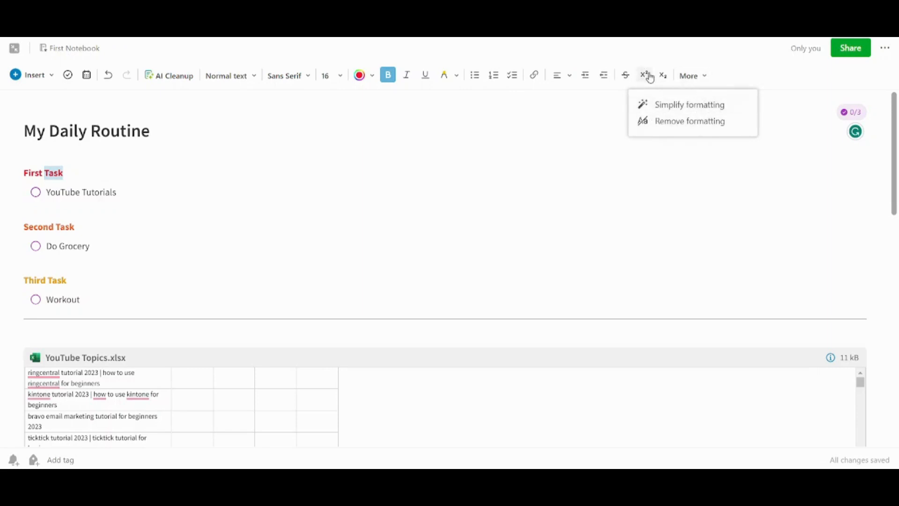
left_click(618, 55)
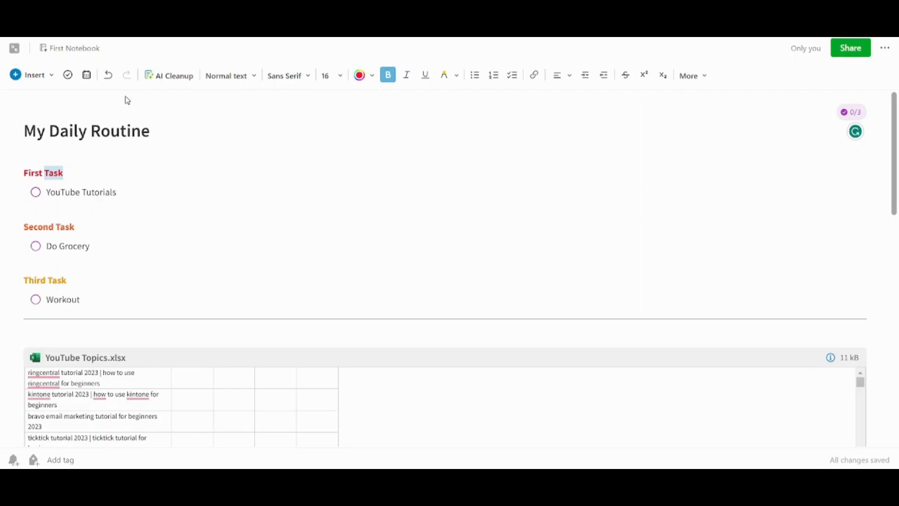
Enable the shareable link for the My Daily Routine note and close the sharing settings
mouse_move(71, 240)
left_click(859, 52)
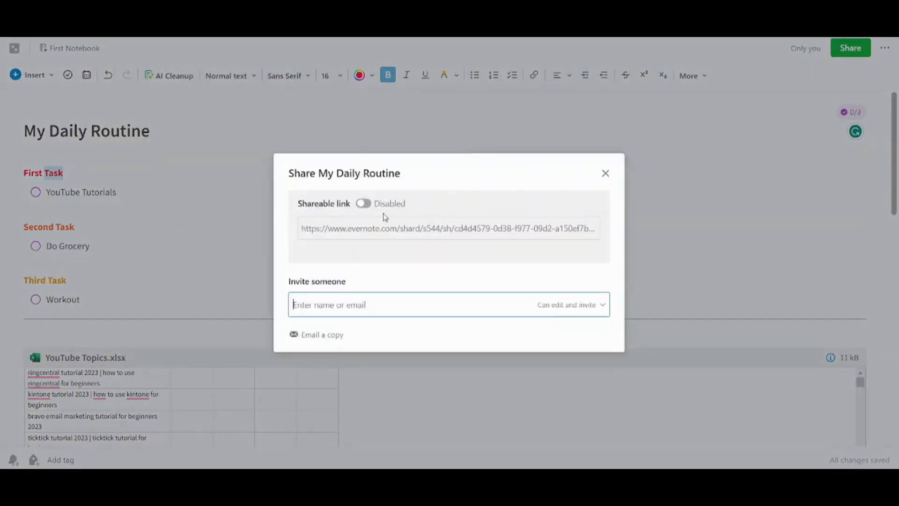
left_click(368, 204)
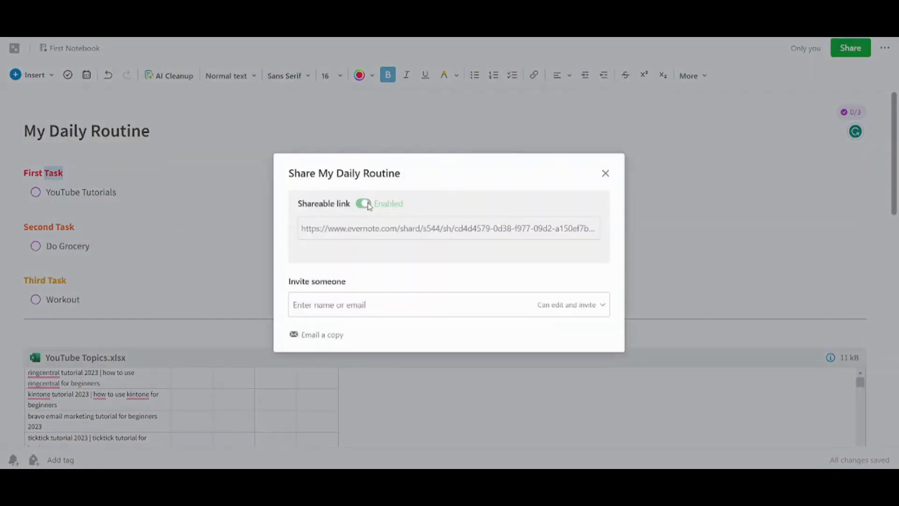
left_click(377, 235)
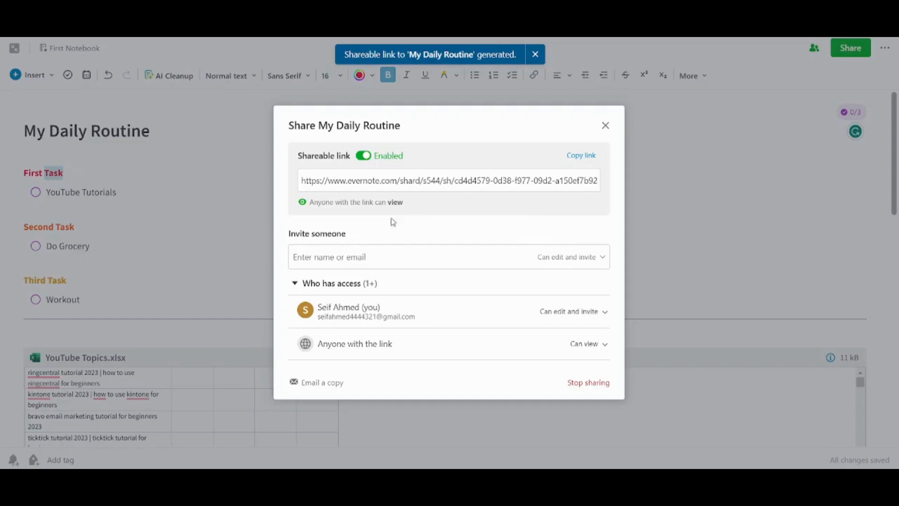
left_click(343, 258)
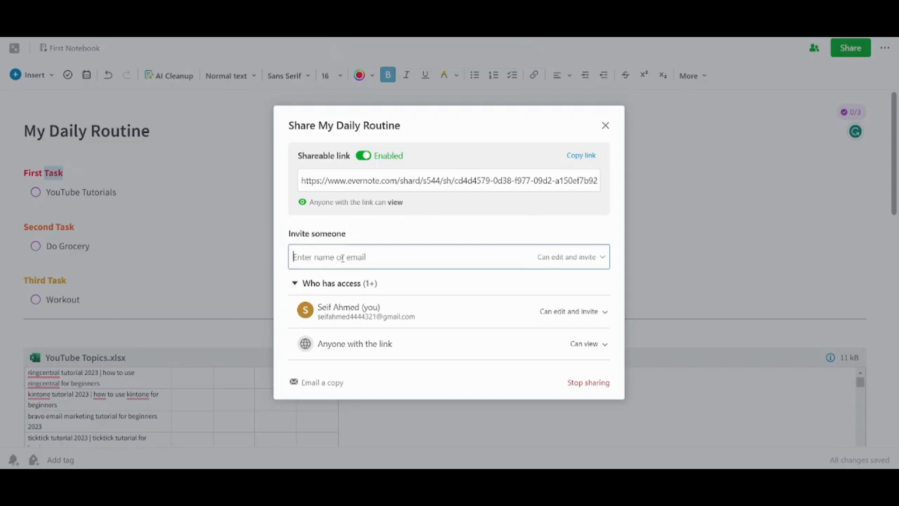
left_click(606, 126)
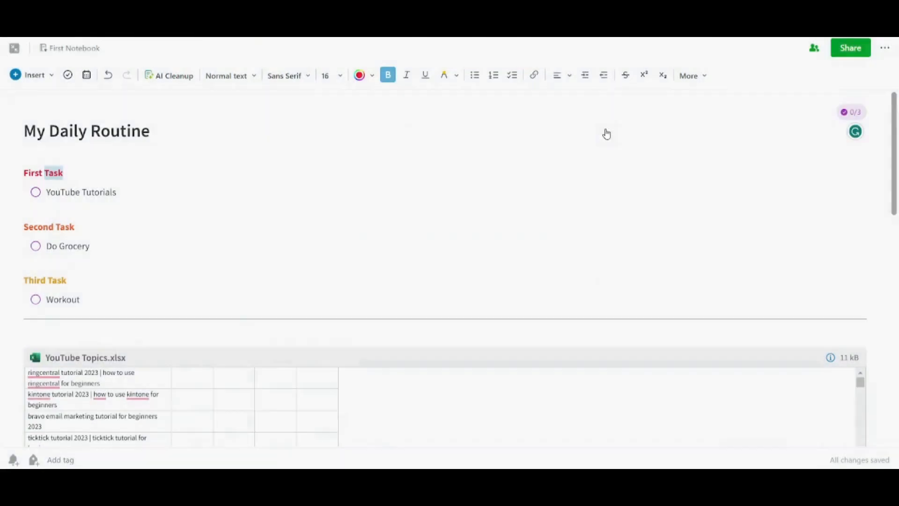
Leave the expanded note view and create the task "Change Daily Routine Every Month" in Things to do
left_click(17, 53)
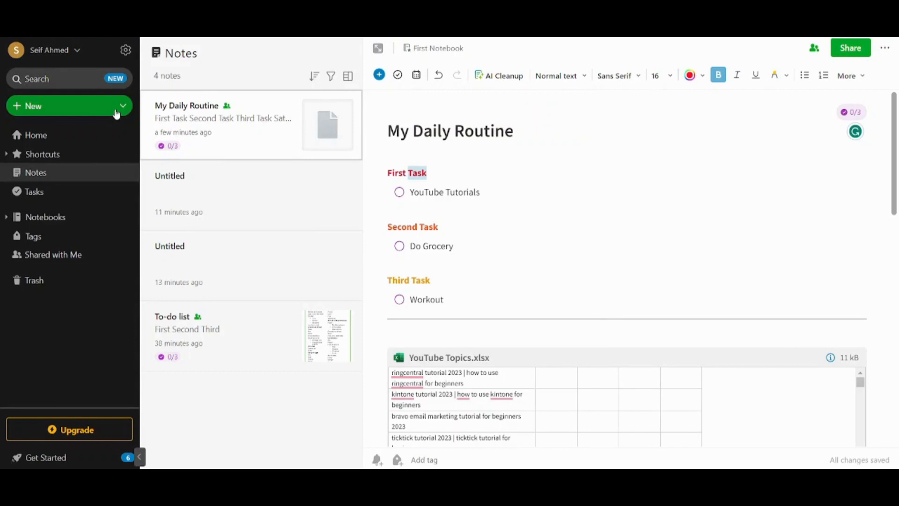
left_click(117, 114)
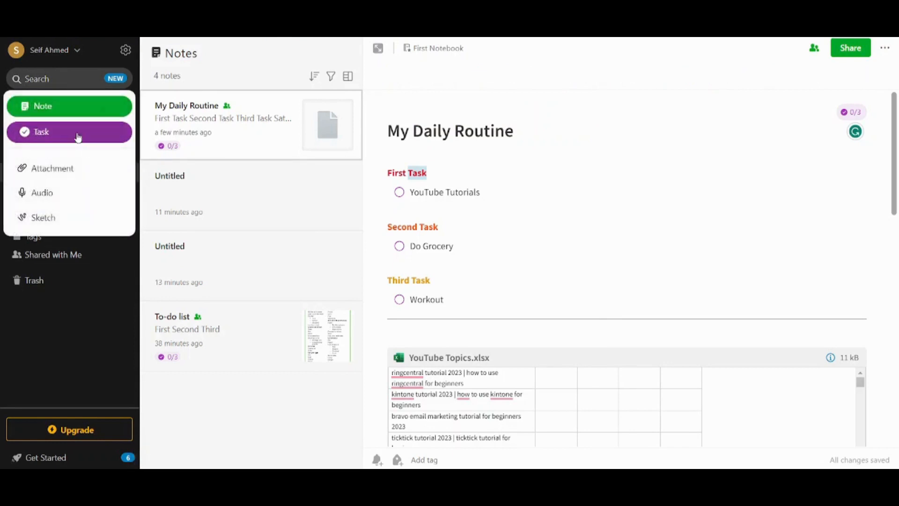
left_click(78, 134)
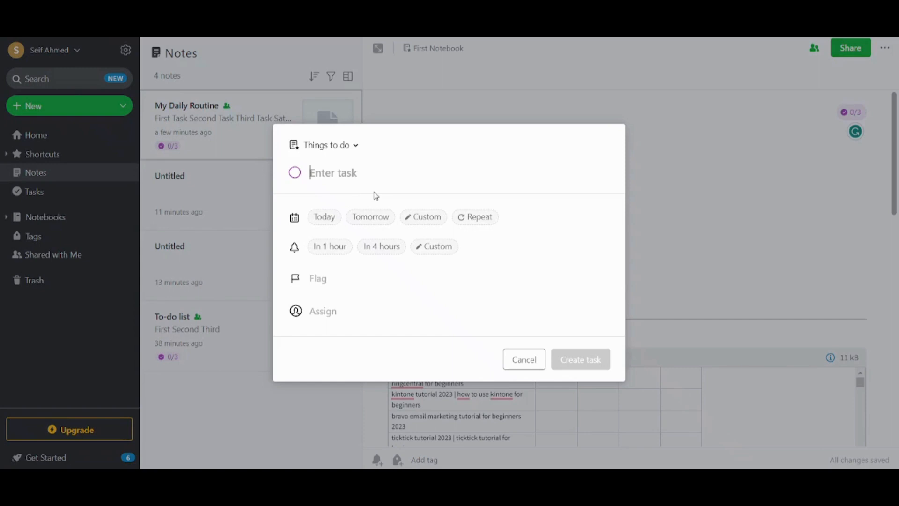
type("Change D")
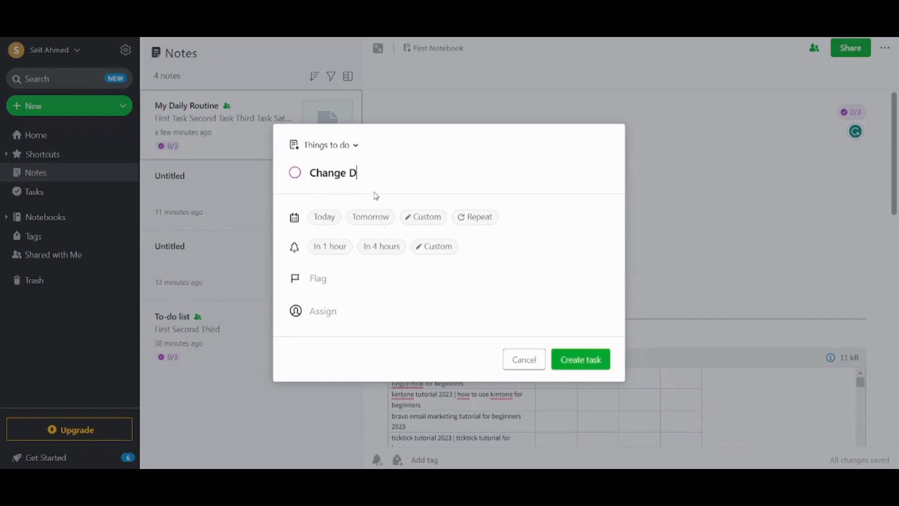
type("iily Ru")
type("tine Ev")
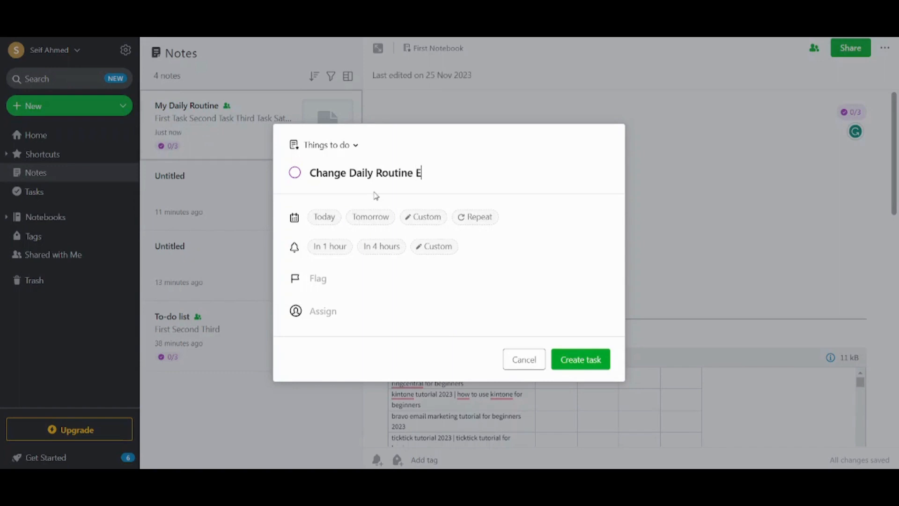
type("ery Month")
left_click(598, 365)
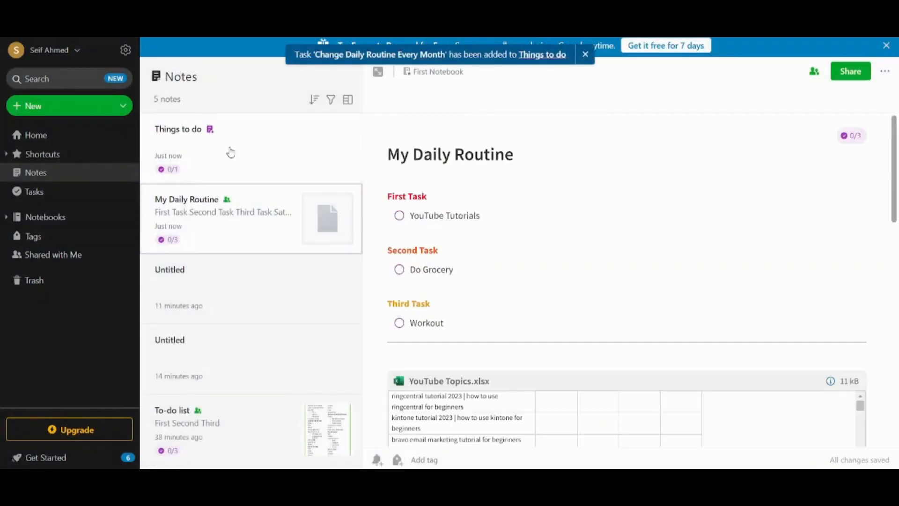
Go from the notes list to the home page and look through its notes and recently captured sections
left_click(228, 211)
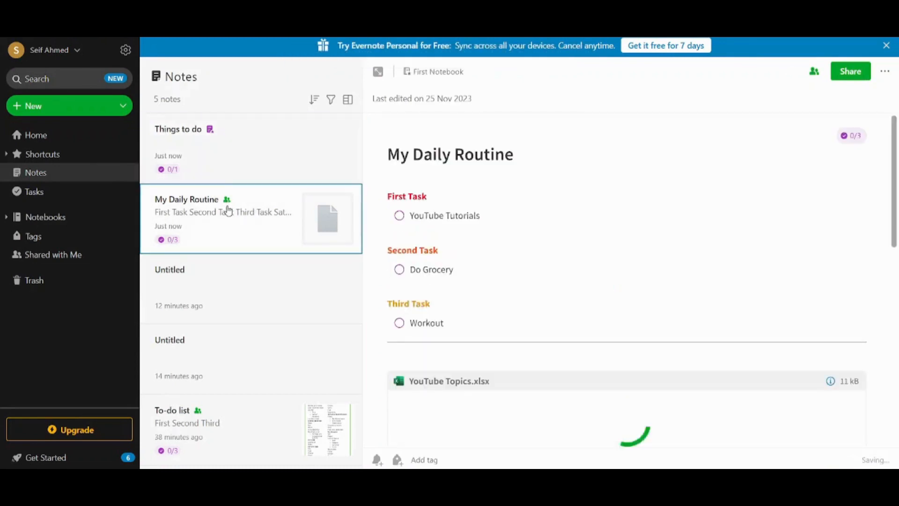
left_click(193, 141)
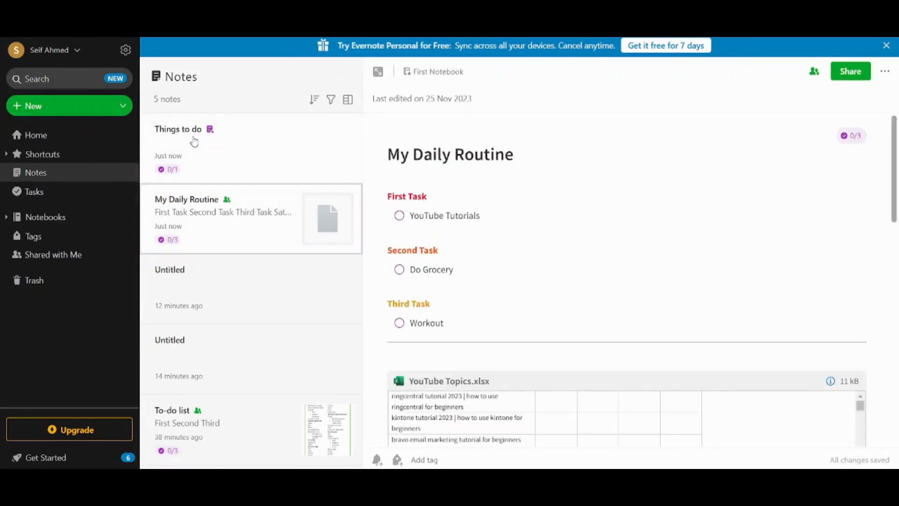
left_click(50, 139)
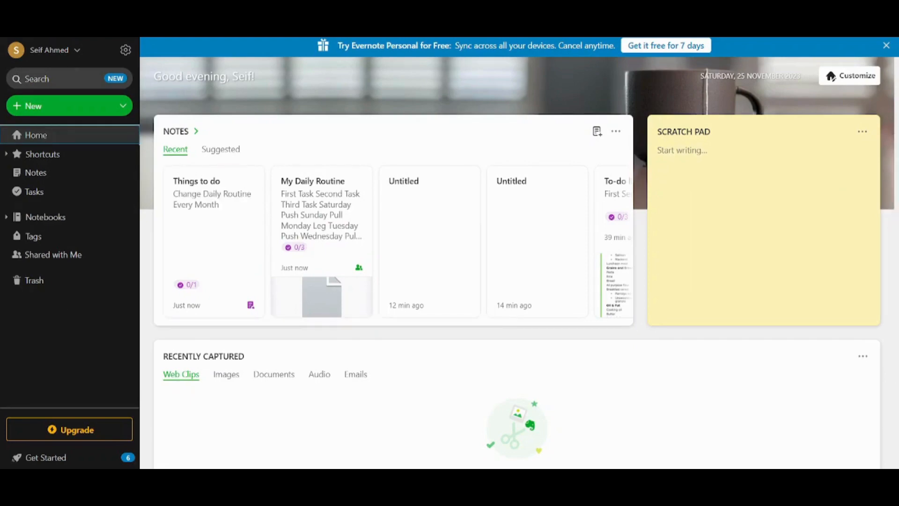
scroll(895, 234, "up", 3)
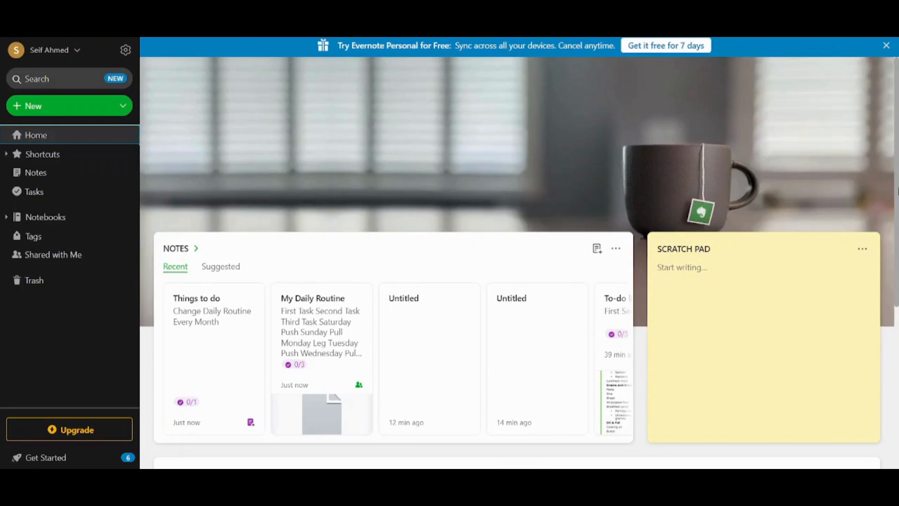
scroll(520, 253, "down", 5)
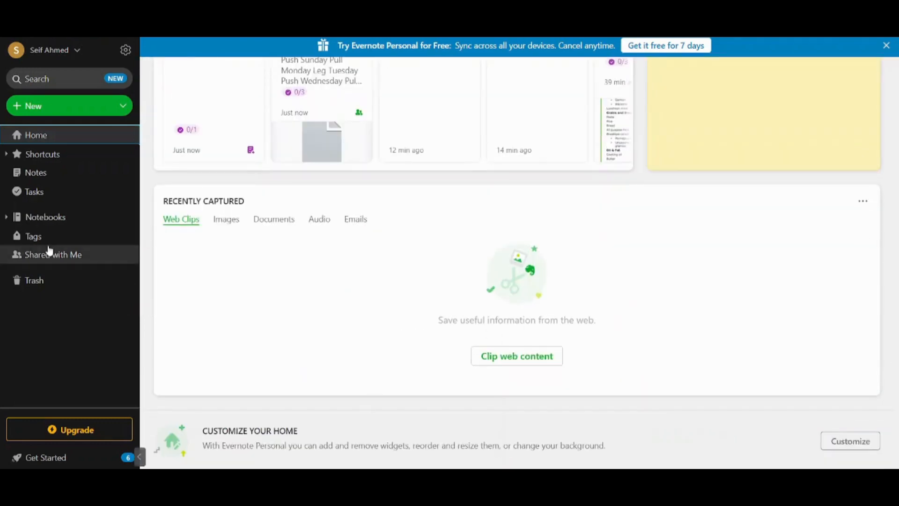
Expand the shortcuts section and look through its recent notes
left_click(51, 156)
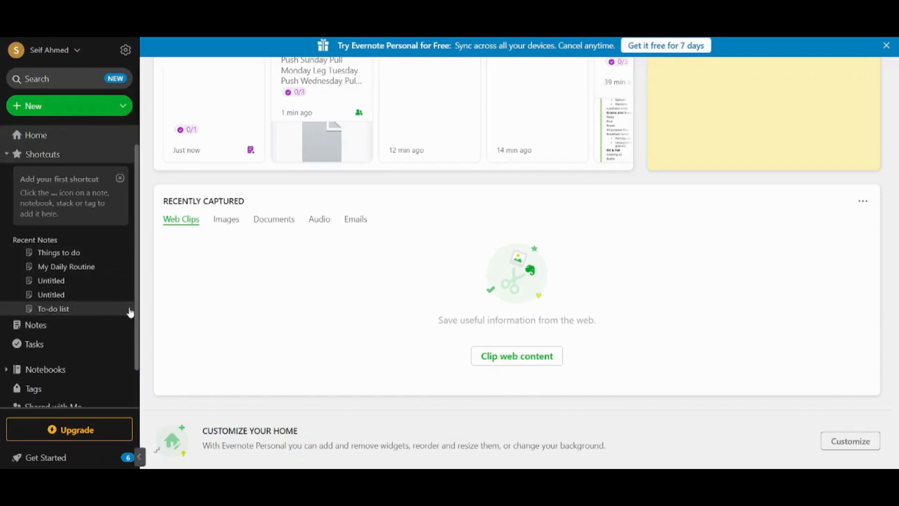
left_click_drag(140, 314, 70, 337)
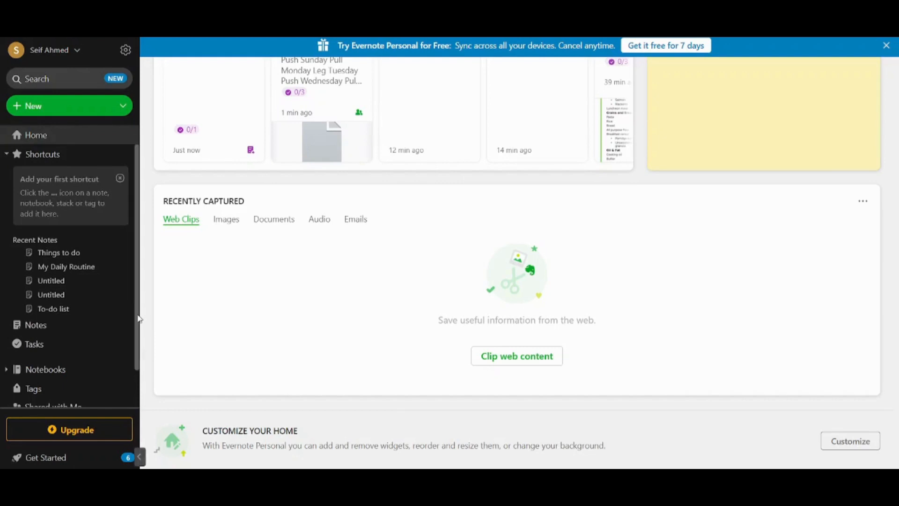
scroll(129, 392, "down", 1)
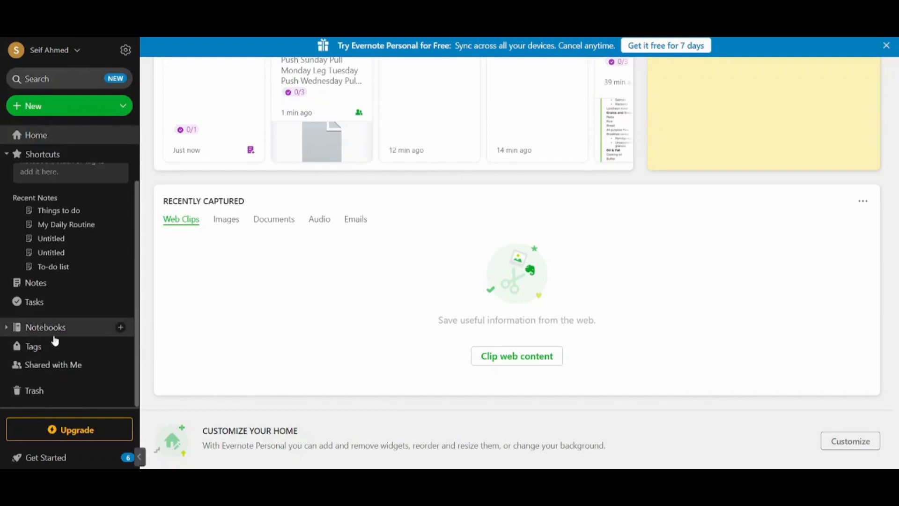